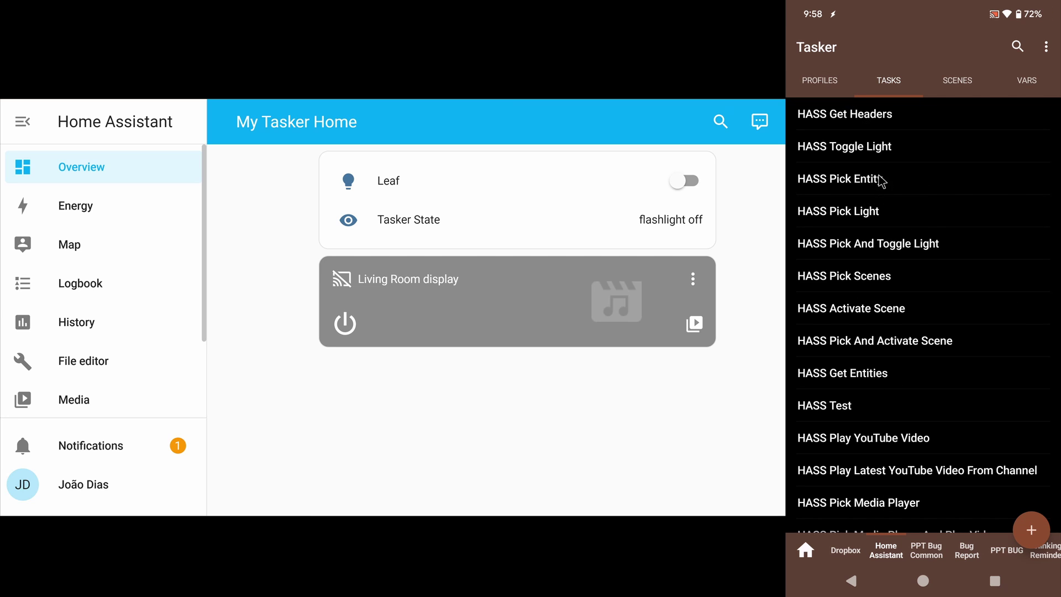
- Run HASS Toggle Light to switch the Leaf light on, then off again
{"action": "left_click", "coordinate": [844, 93]}
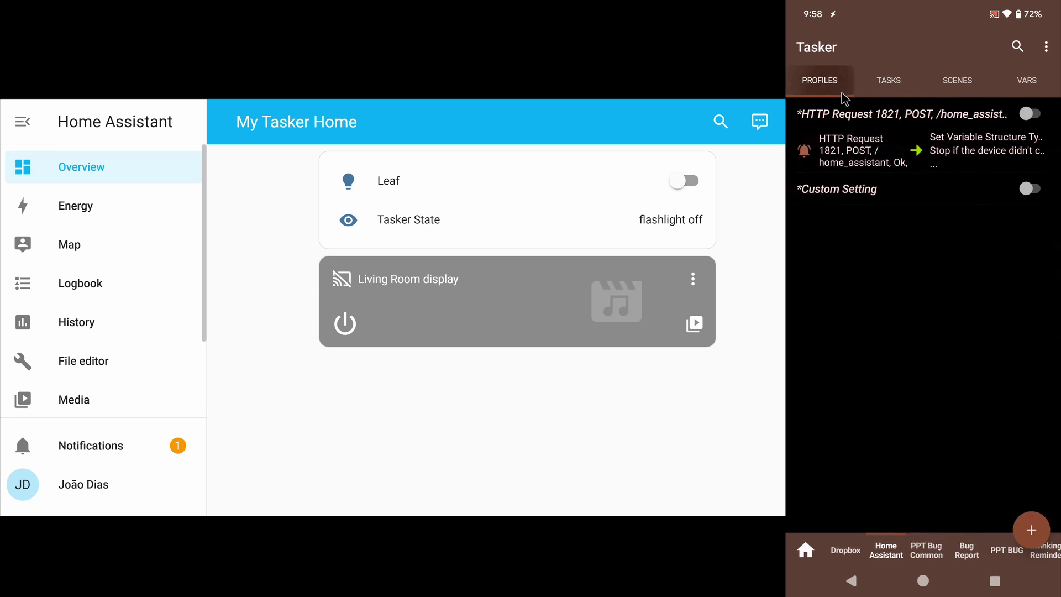
{"action": "left_click", "coordinate": [884, 91]}
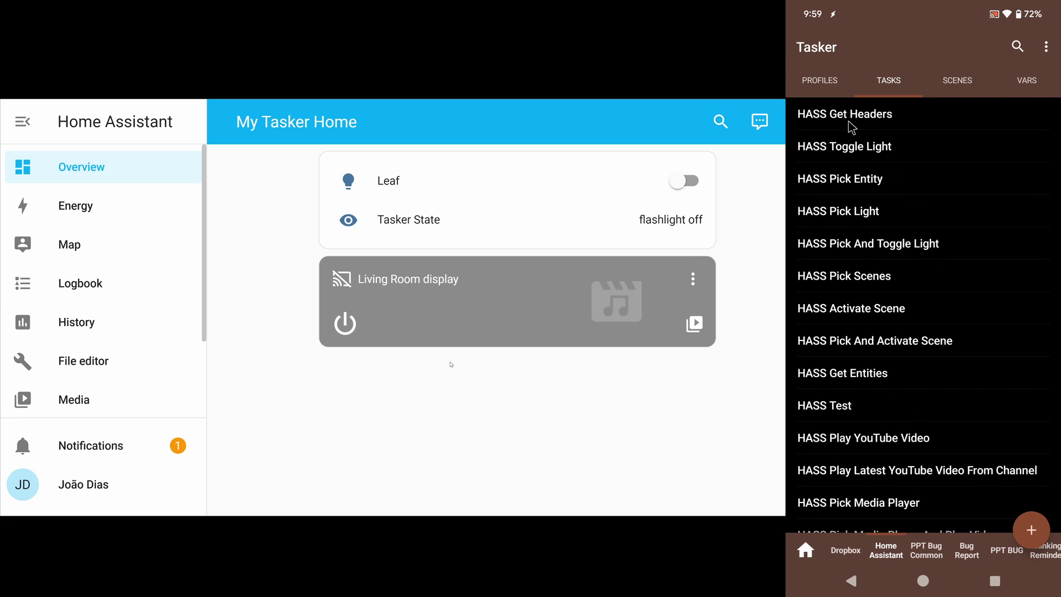
{"action": "left_click", "coordinate": [881, 157]}
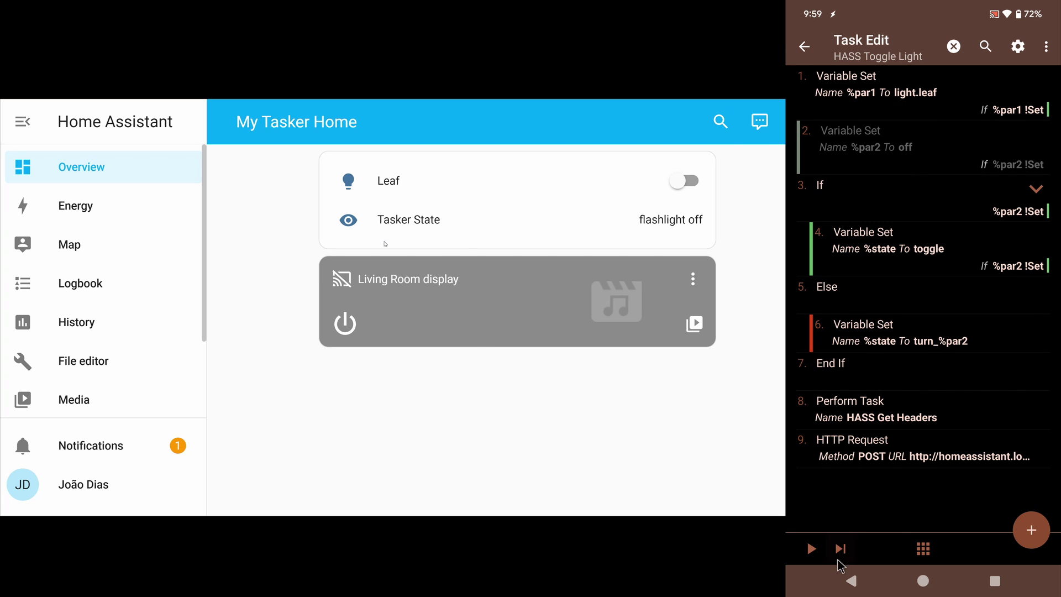
{"action": "left_click", "coordinate": [811, 549]}
{"action": "left_click", "coordinate": [812, 549]}
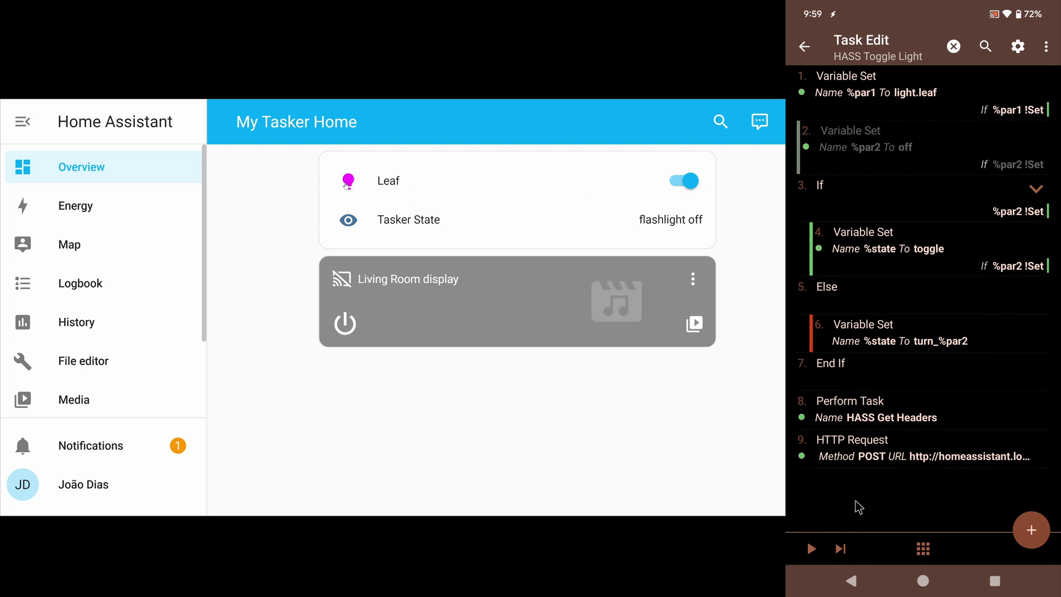
{"action": "left_click", "coordinate": [810, 549]}
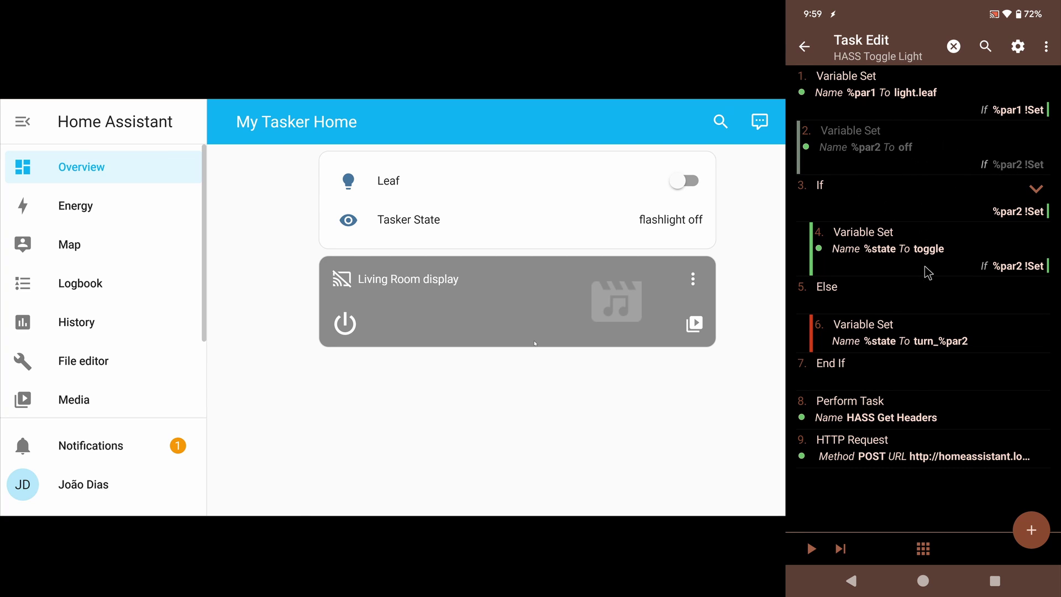
{"action": "left_click", "coordinate": [849, 582]}
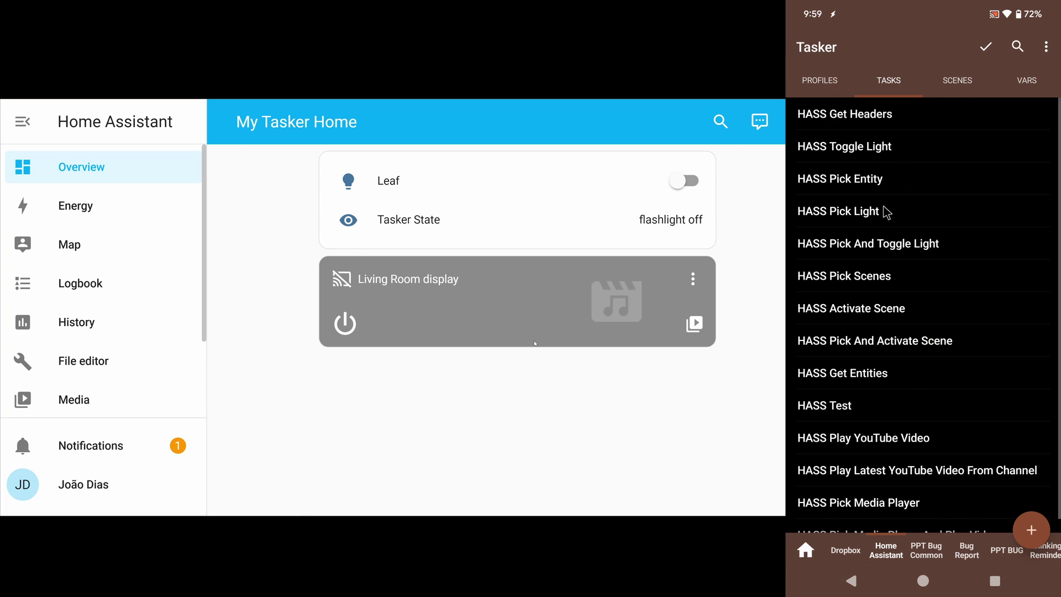
- Switch Leaf on by picking it in HASS Pick And Toggle Light, then open HASS Pick Scenes
{"action": "left_click", "coordinate": [882, 249]}
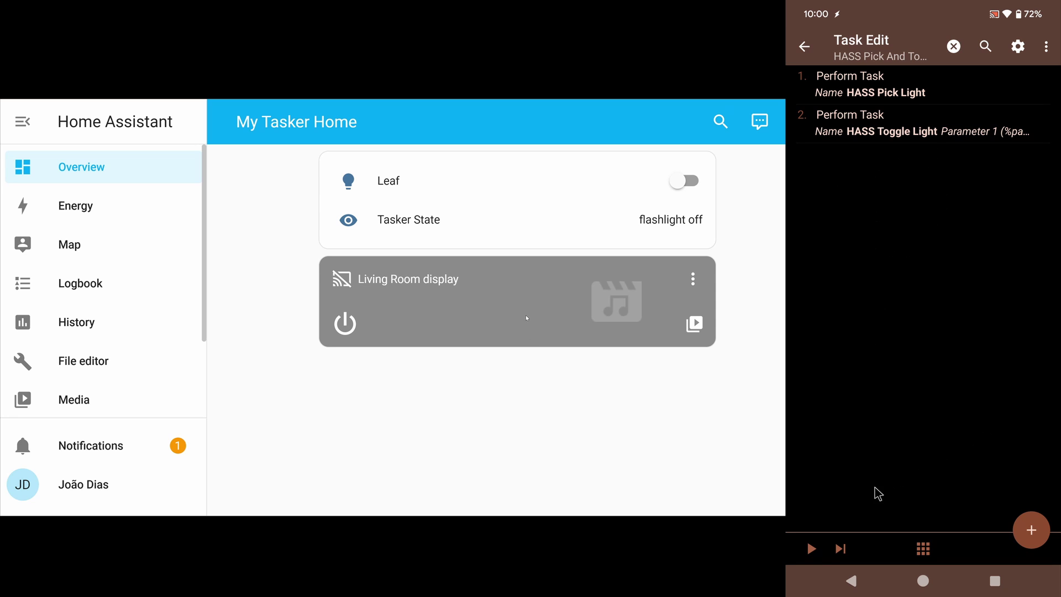
{"action": "left_click", "coordinate": [813, 549]}
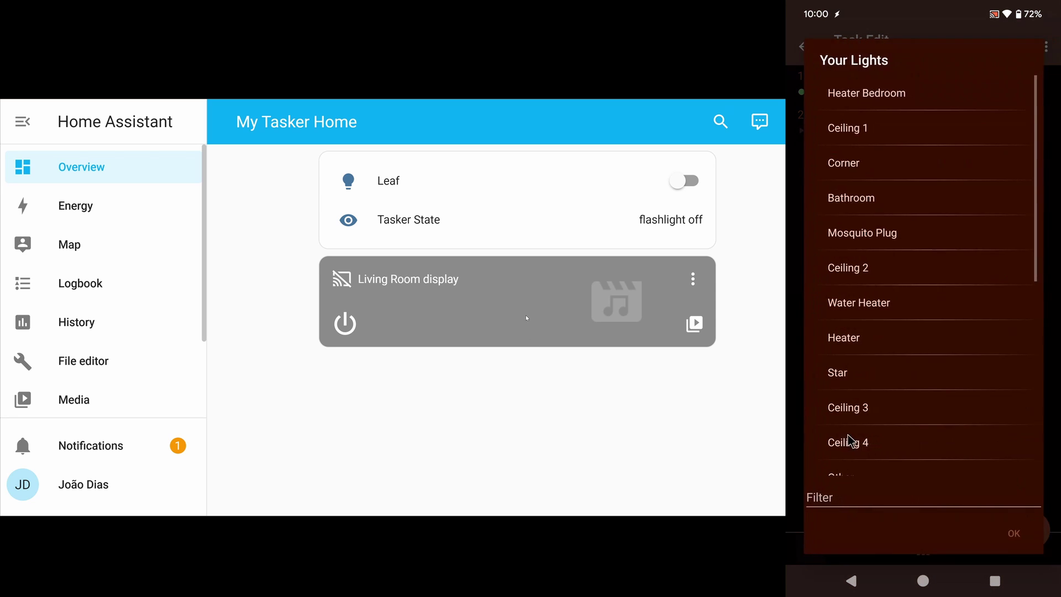
{"action": "scroll", "coordinate": [851, 441], "scroll_direction": "down", "scroll_amount": 10}
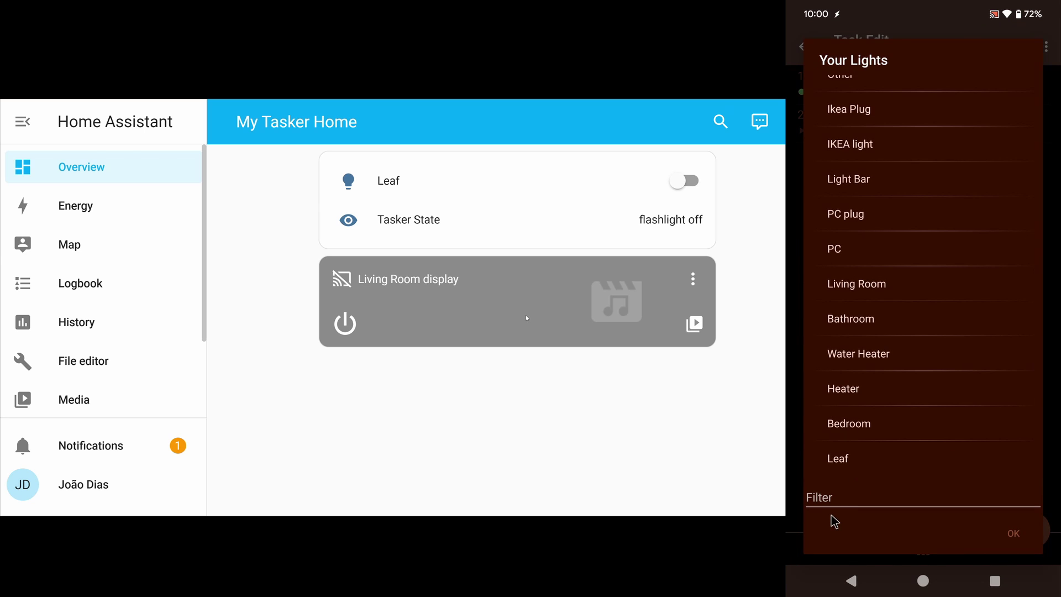
{"action": "left_click", "coordinate": [848, 464]}
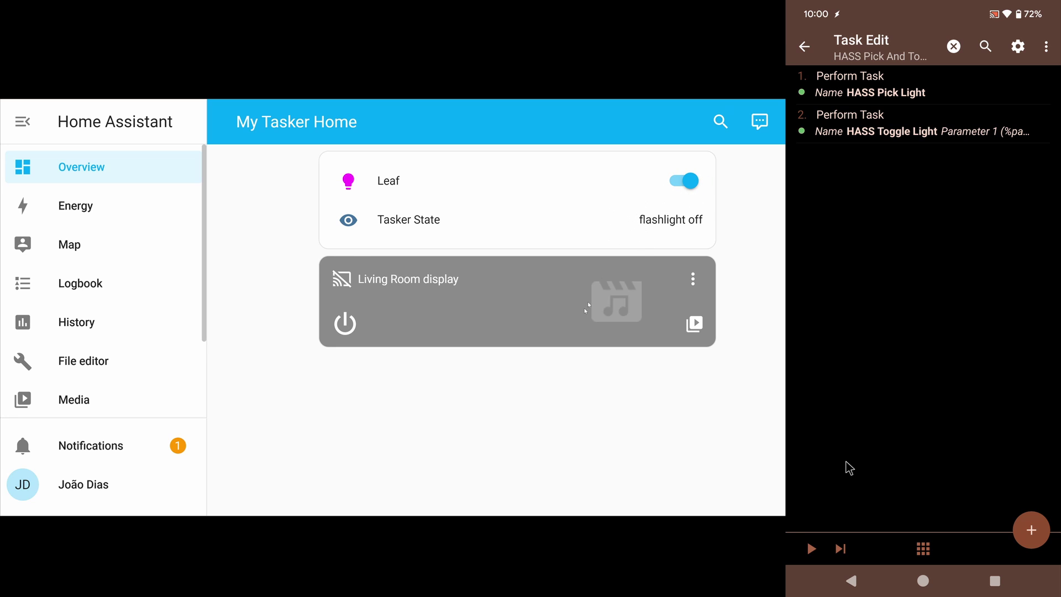
{"action": "left_click", "coordinate": [859, 587]}
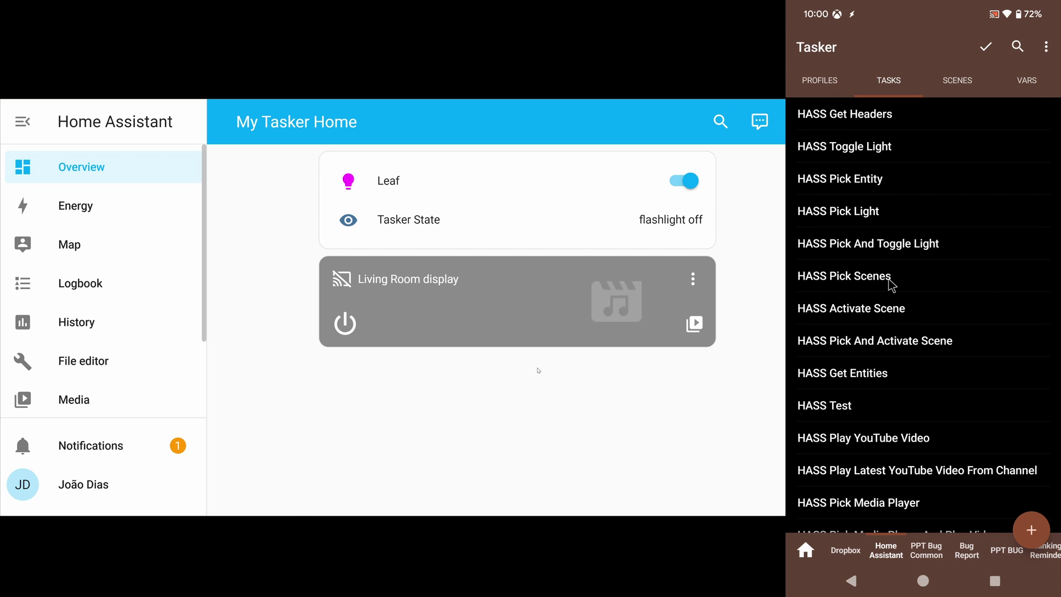
{"action": "left_click", "coordinate": [920, 276]}
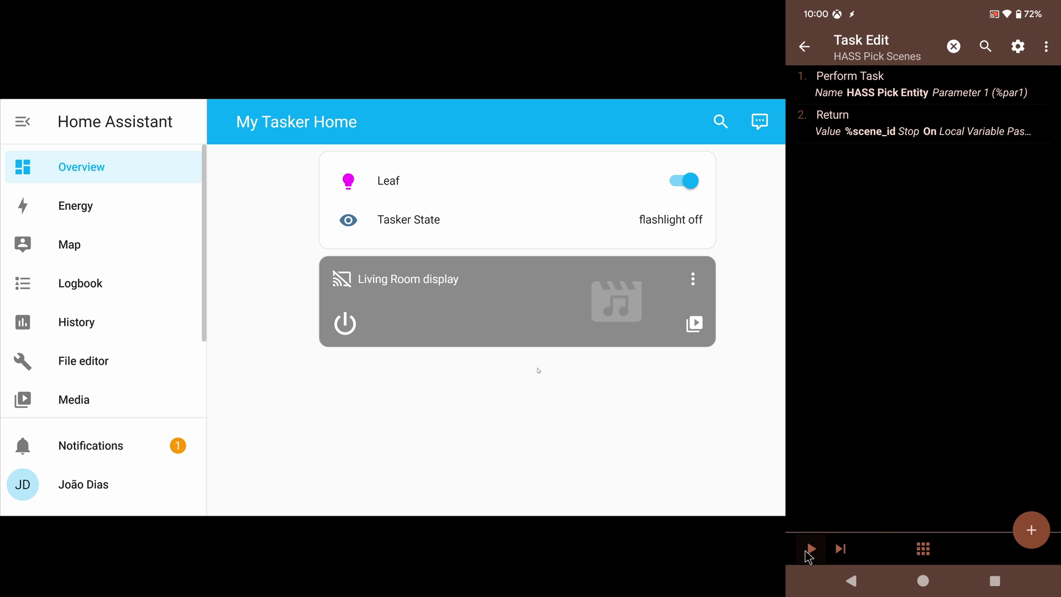
- Run HASS Pick Scenes and choose a scene, then look over HASS Pick And Activate Scene
{"action": "left_click", "coordinate": [811, 549]}
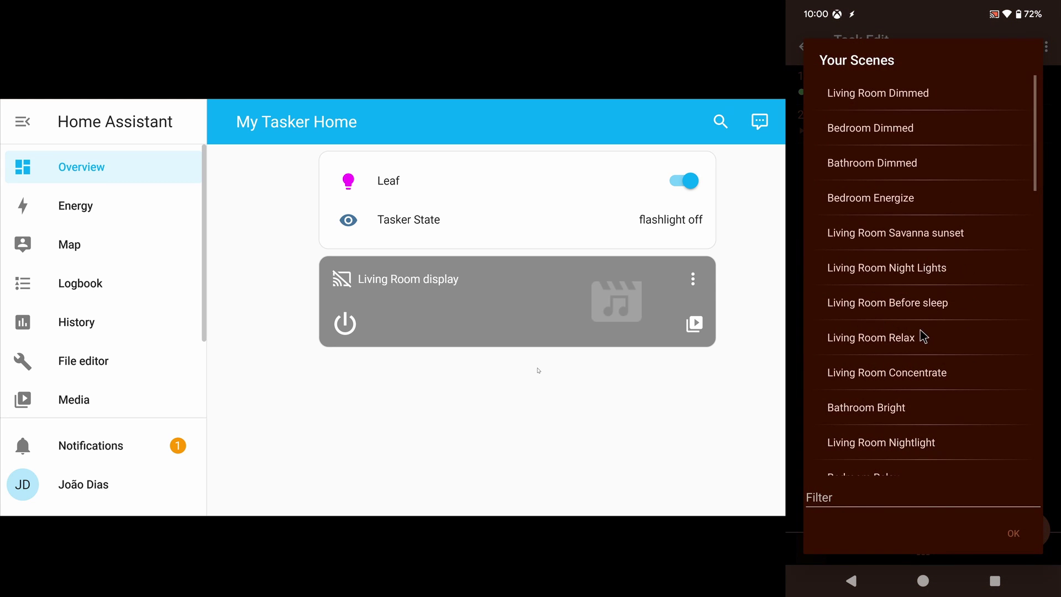
{"action": "scroll", "coordinate": [923, 334], "scroll_direction": "down", "scroll_amount": 5}
{"action": "scroll", "coordinate": [924, 336], "scroll_direction": "down", "scroll_amount": 5}
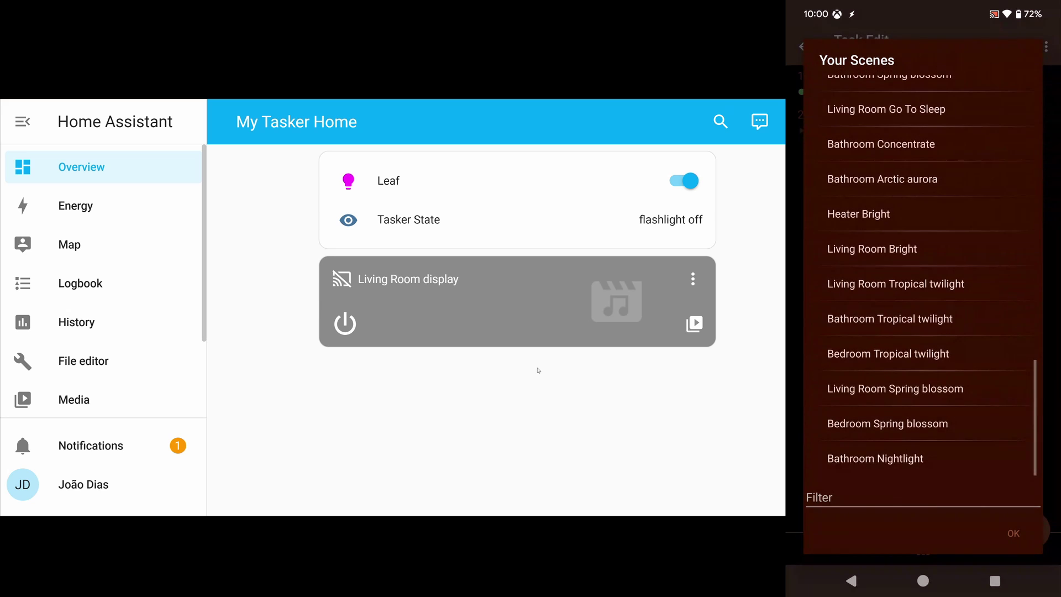
{"action": "left_click", "coordinate": [901, 428]}
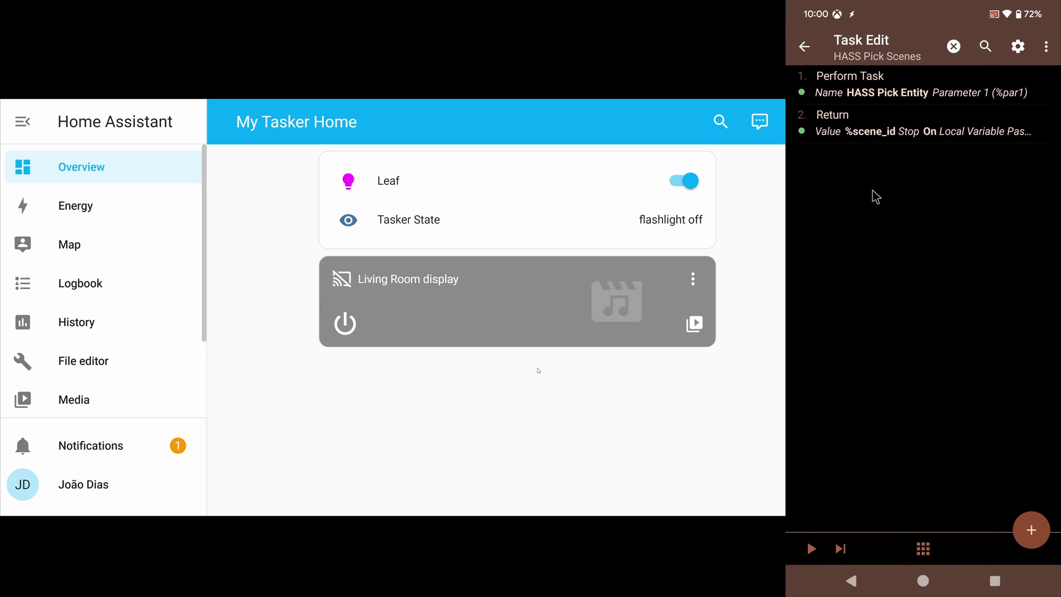
{"action": "left_click", "coordinate": [864, 588]}
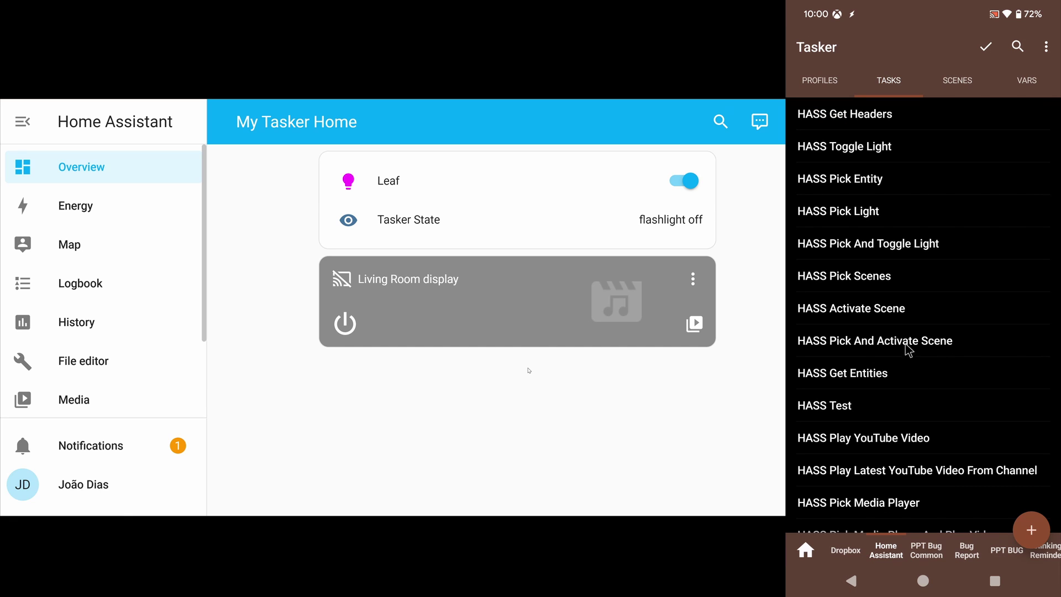
{"action": "left_click", "coordinate": [887, 351]}
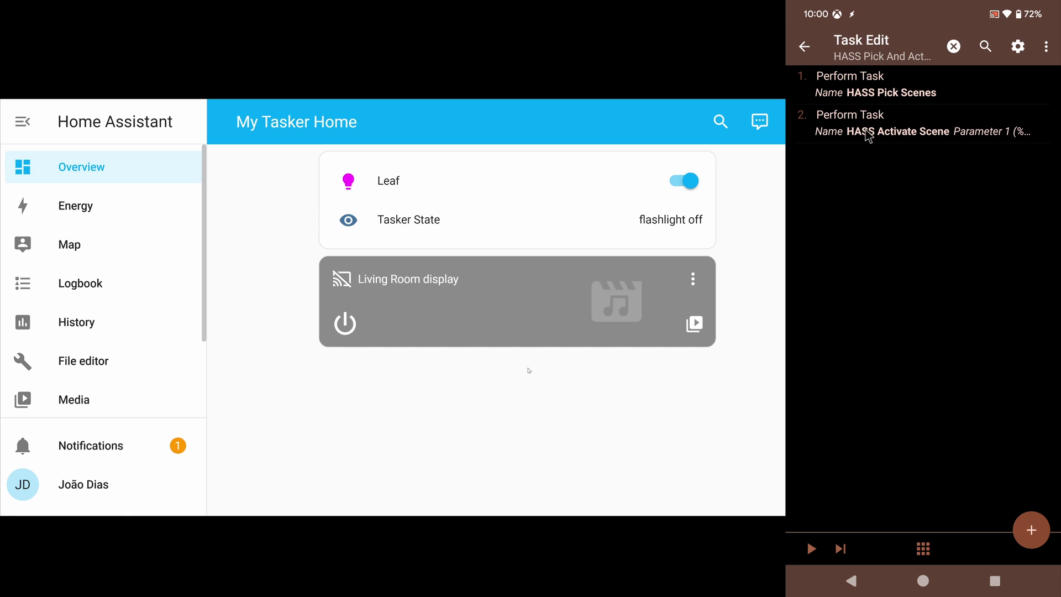
{"action": "left_click", "coordinate": [851, 591]}
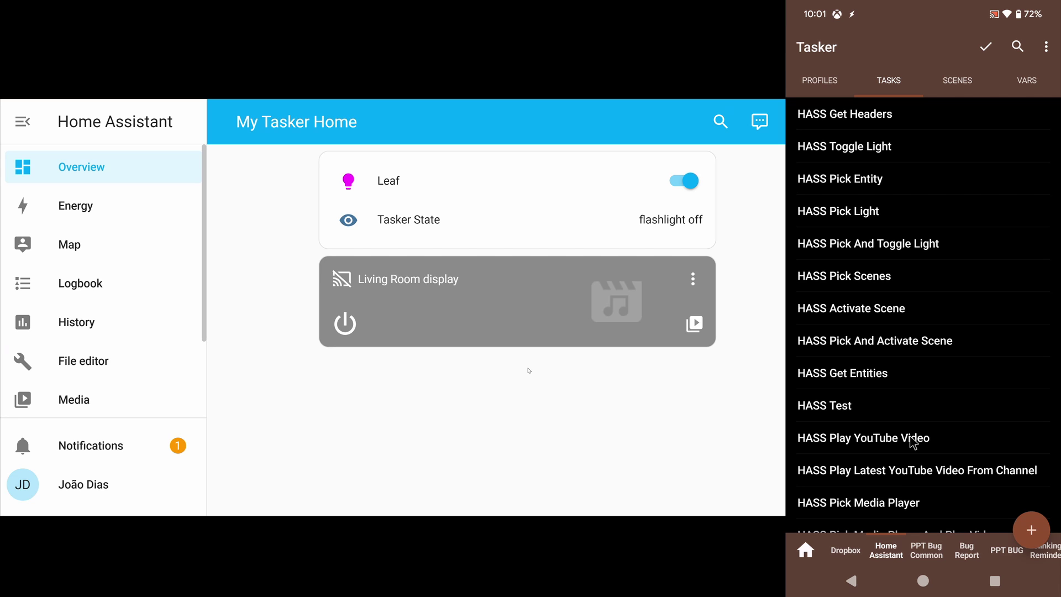
{"action": "left_click", "coordinate": [879, 471]}
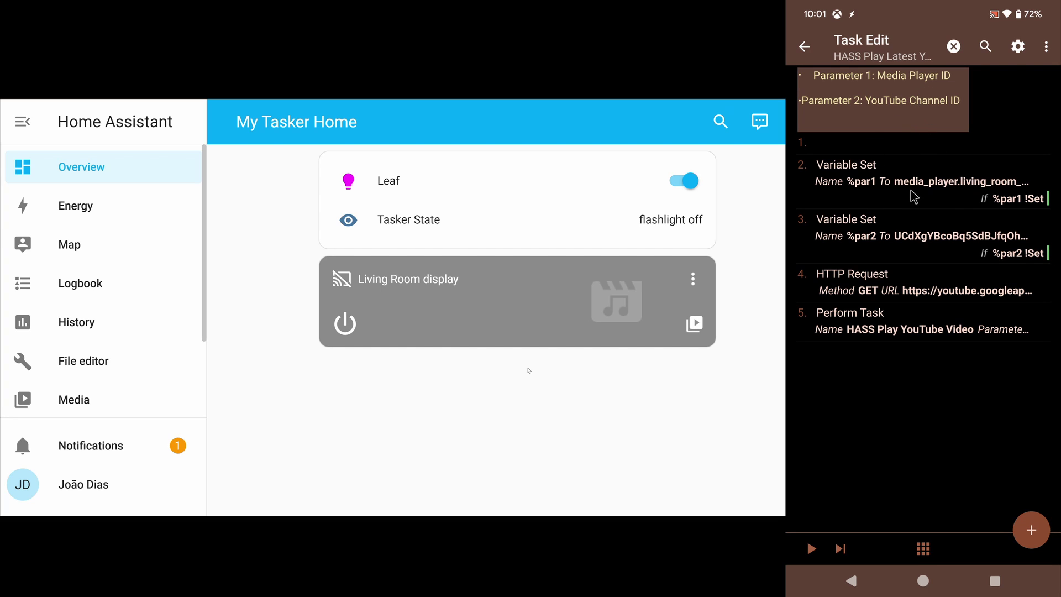
{"action": "left_click", "coordinate": [984, 183]}
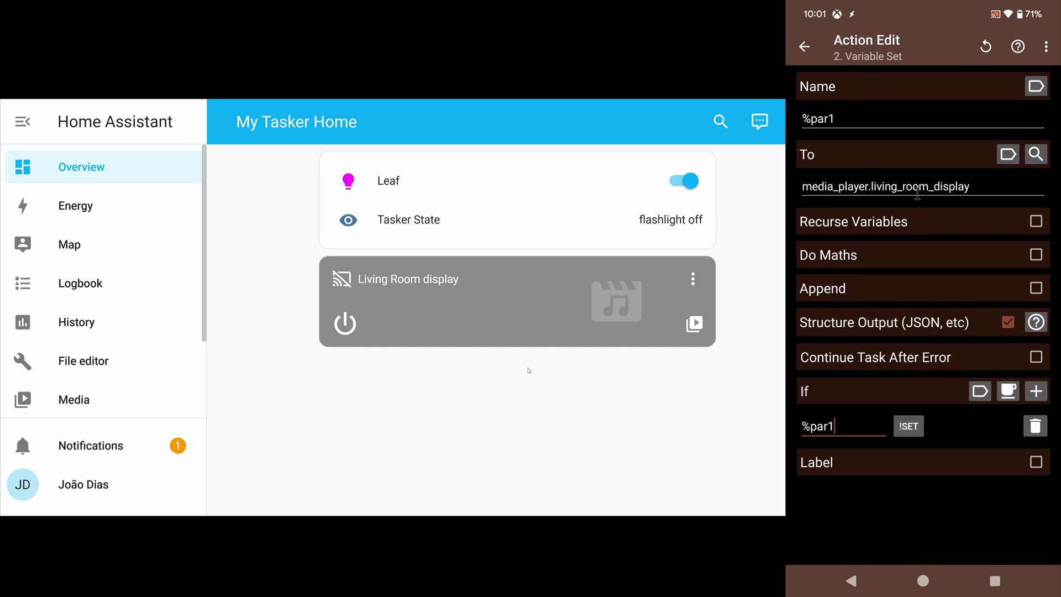
{"action": "left_click", "coordinate": [851, 580]}
{"action": "left_click", "coordinate": [851, 580]}
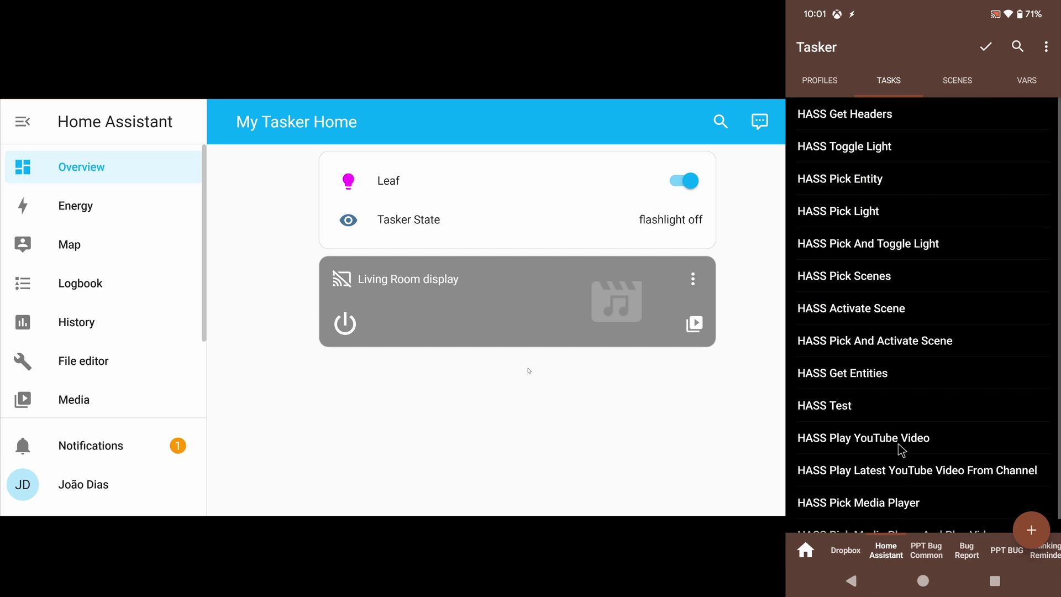
{"action": "left_click", "coordinate": [907, 471]}
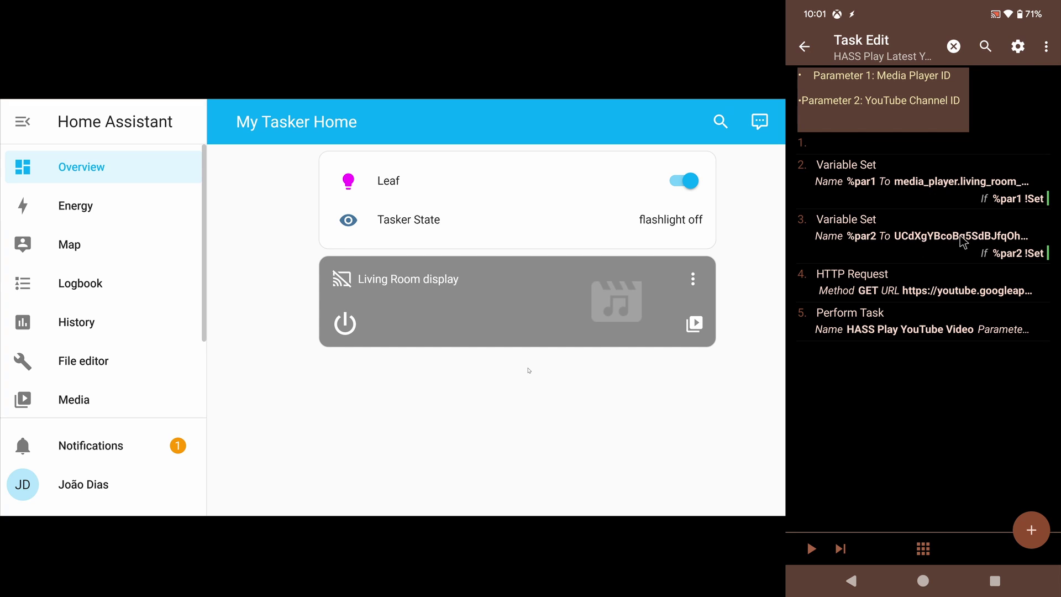
{"action": "left_click", "coordinate": [812, 549]}
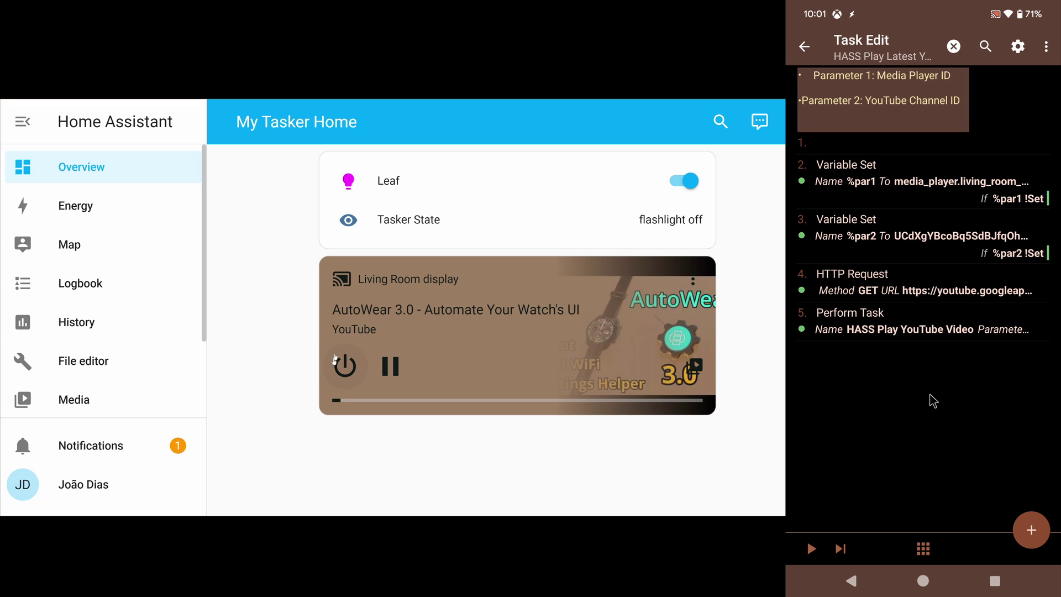
{"action": "left_click", "coordinate": [342, 372]}
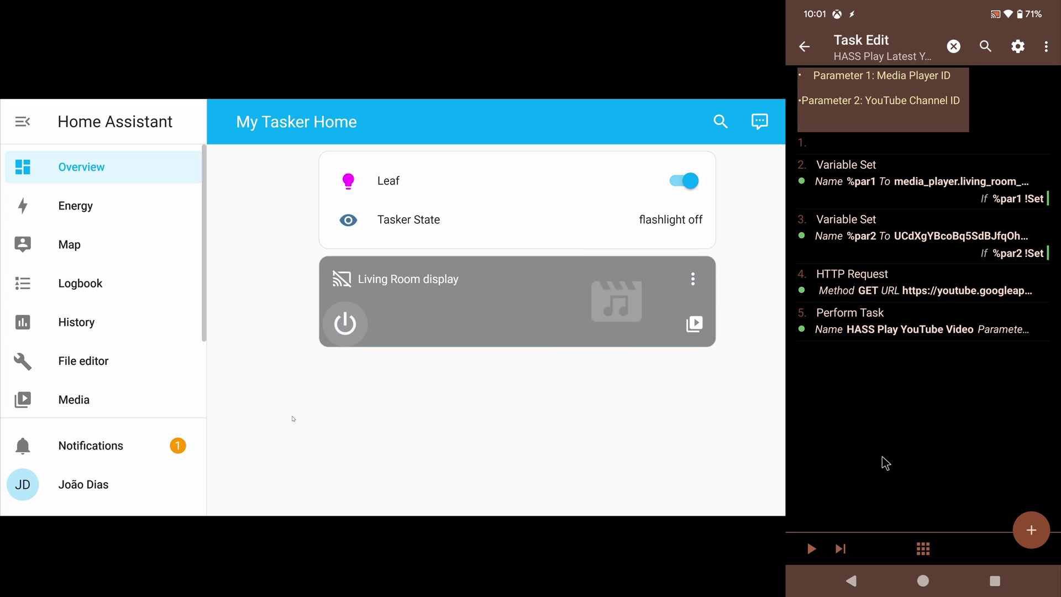
{"action": "left_click", "coordinate": [852, 581]}
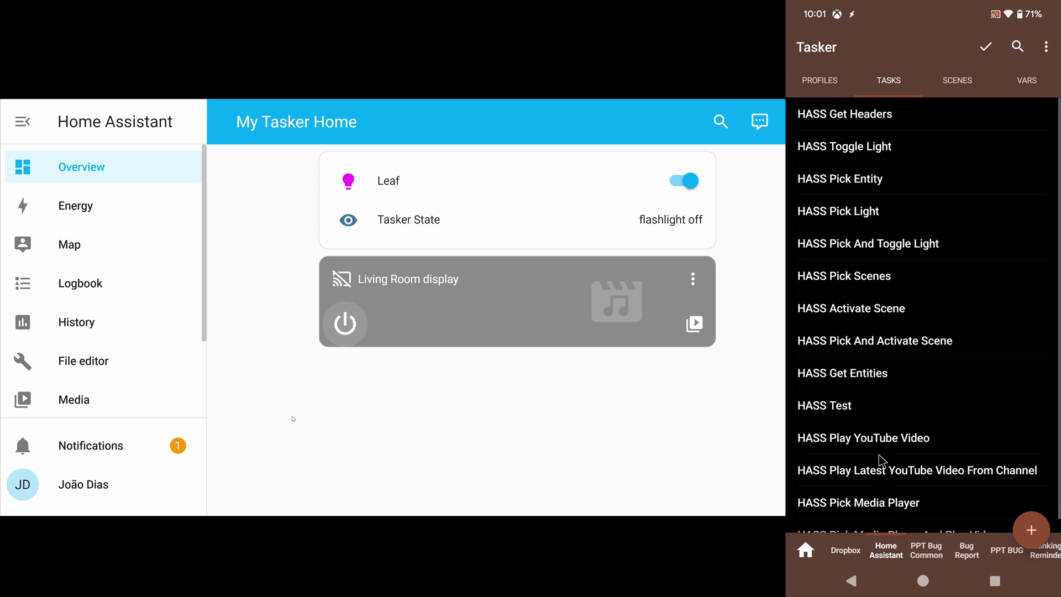
- Run HASS Pick Media Player And Play Video with Living Room display as the player
{"action": "scroll", "coordinate": [881, 461], "scroll_direction": "down", "scroll_amount": 3}
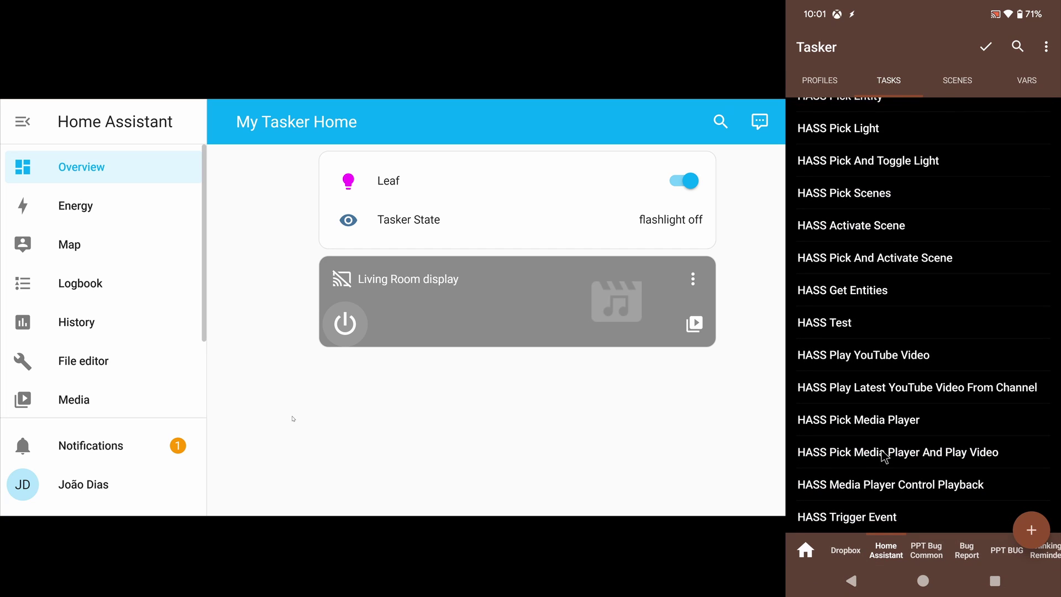
{"action": "left_click", "coordinate": [852, 466]}
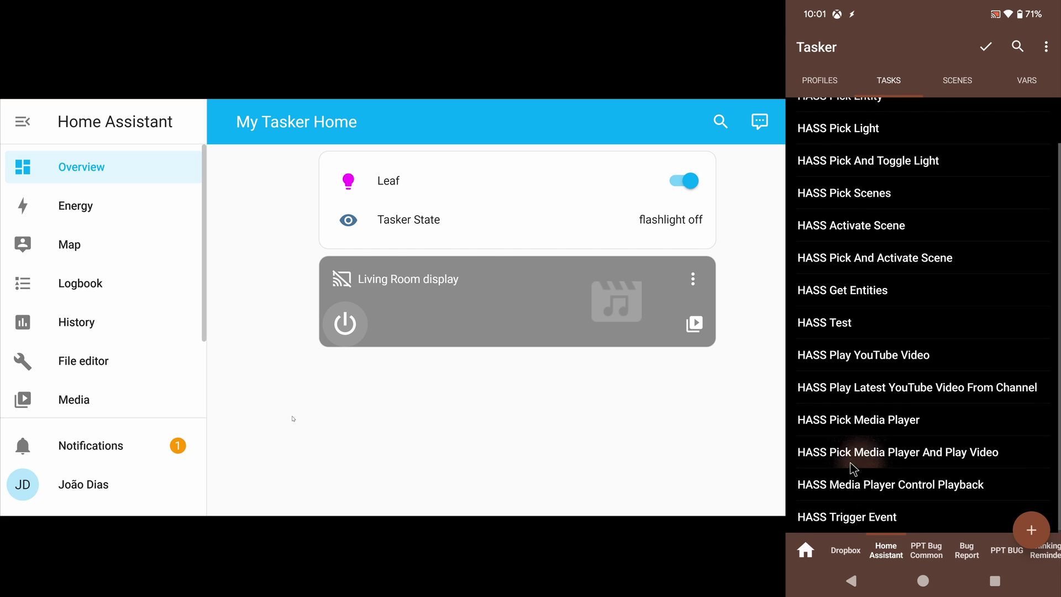
{"action": "left_click", "coordinate": [811, 549]}
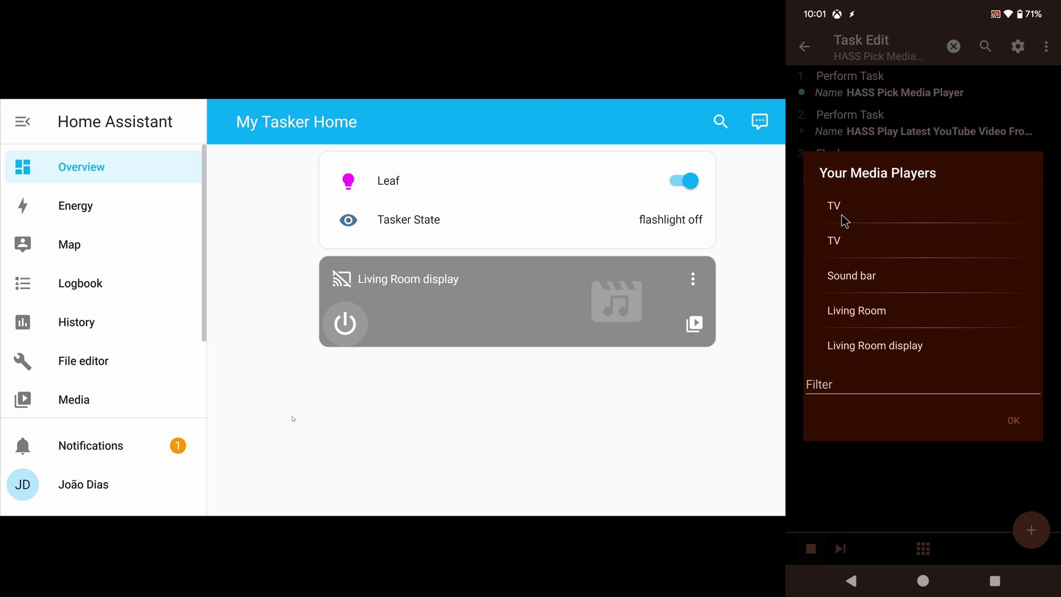
{"action": "left_click", "coordinate": [867, 353]}
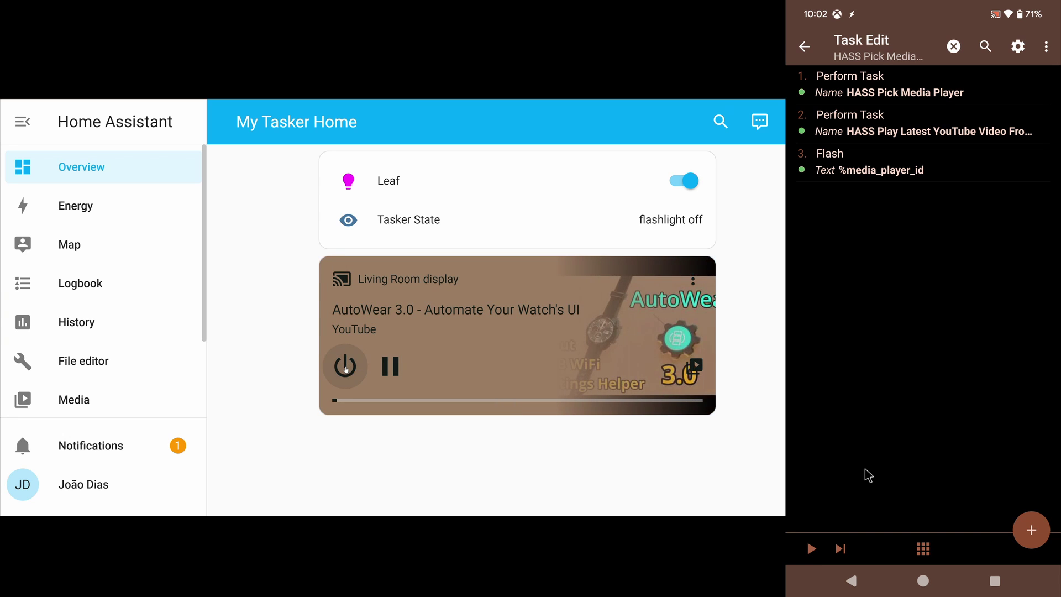
{"action": "left_click", "coordinate": [873, 582]}
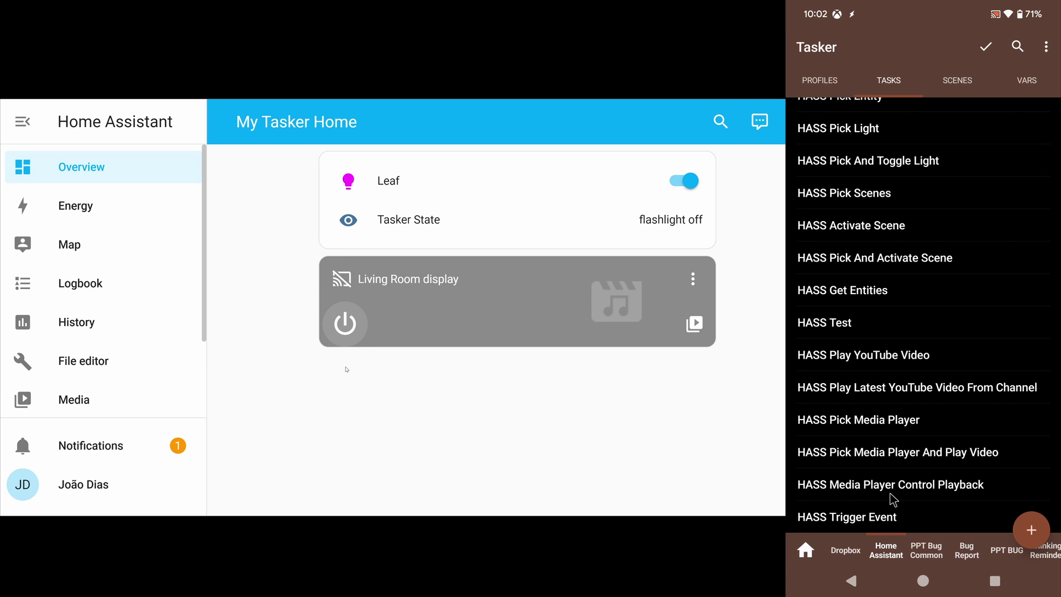
{"action": "left_click", "coordinate": [899, 394]}
- Play the latest AutoWear 3.0 video, then pause, resume and pause it via HASS Media Player Control Playback
{"action": "left_click", "coordinate": [812, 550]}
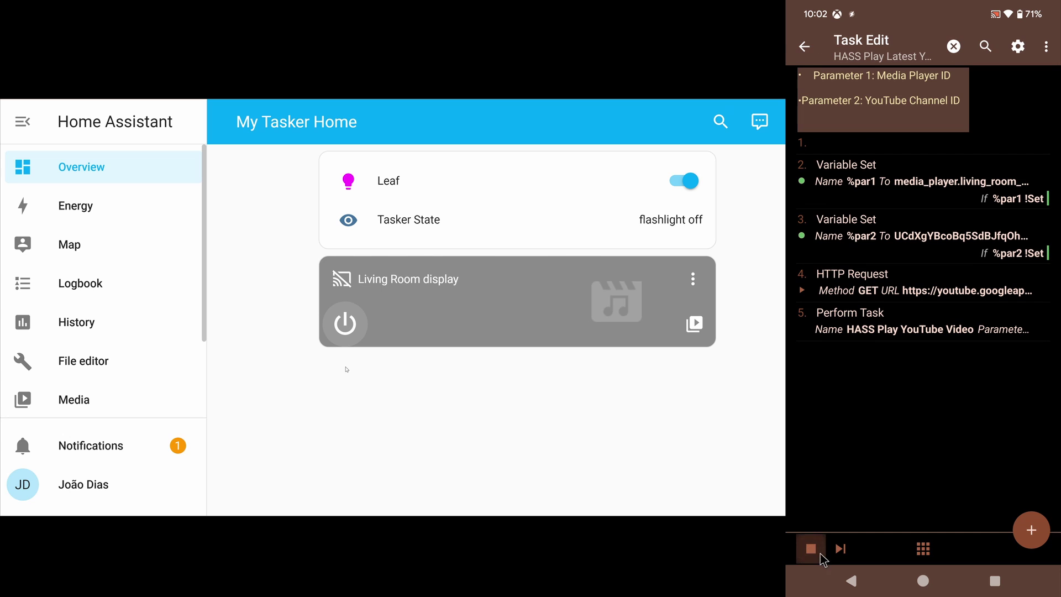
{"action": "left_click", "coordinate": [850, 580]}
{"action": "left_click", "coordinate": [913, 489]}
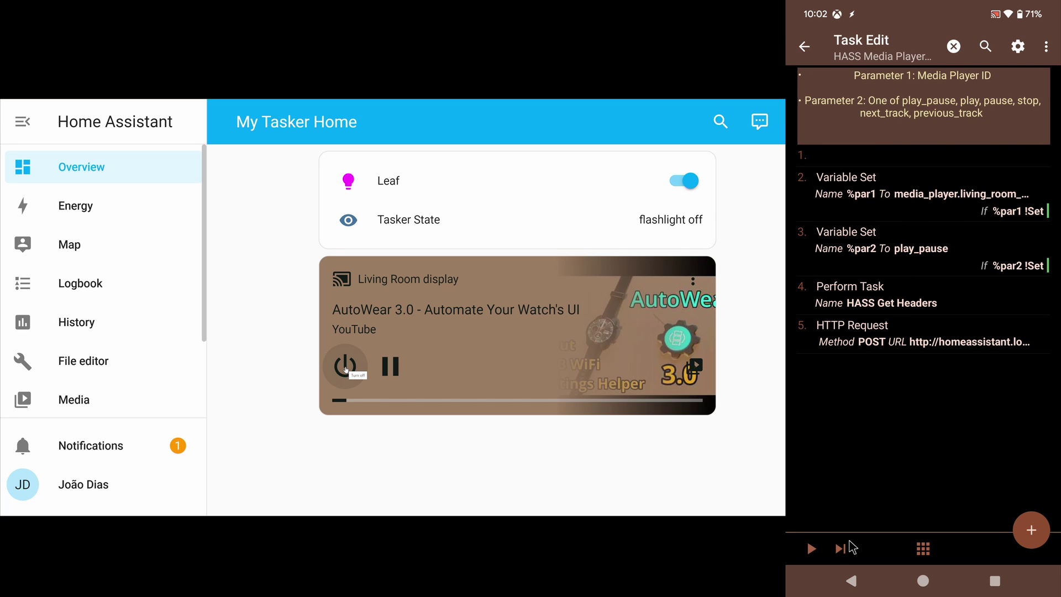
{"action": "left_click", "coordinate": [810, 548]}
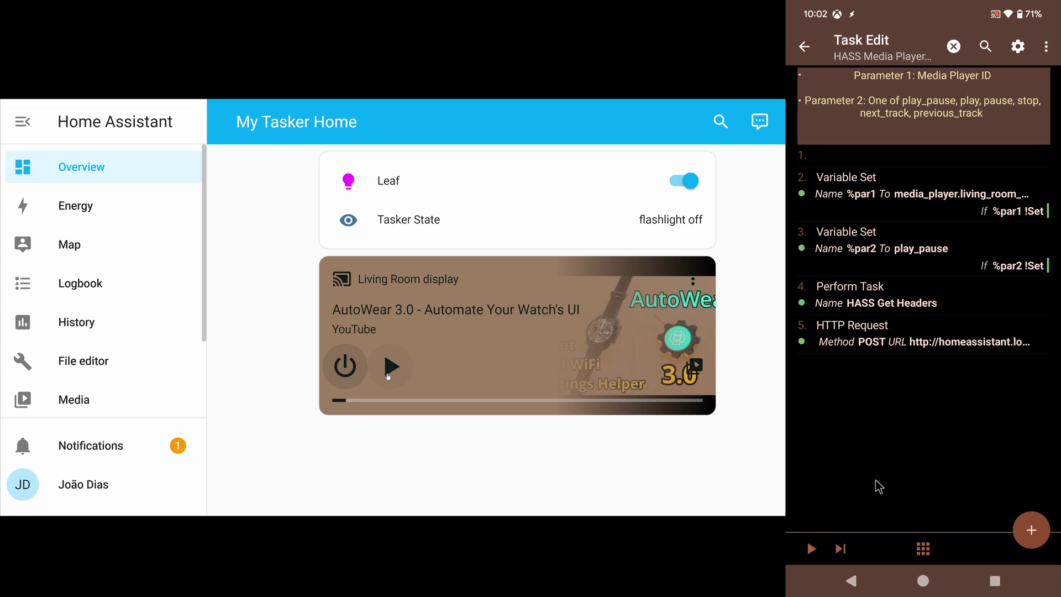
{"action": "left_click", "coordinate": [812, 549]}
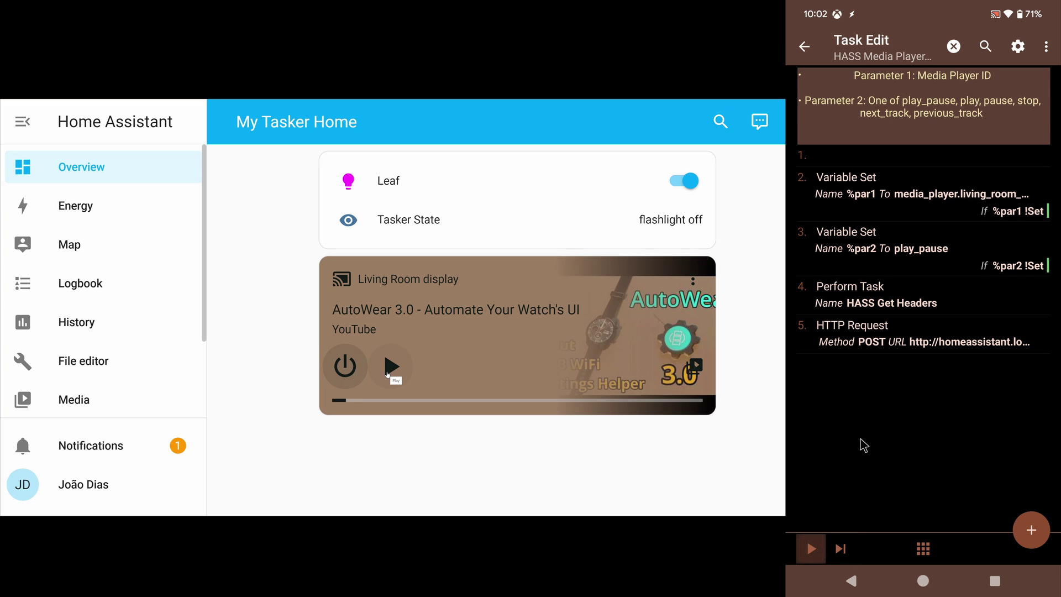
{"action": "left_click", "coordinate": [810, 548]}
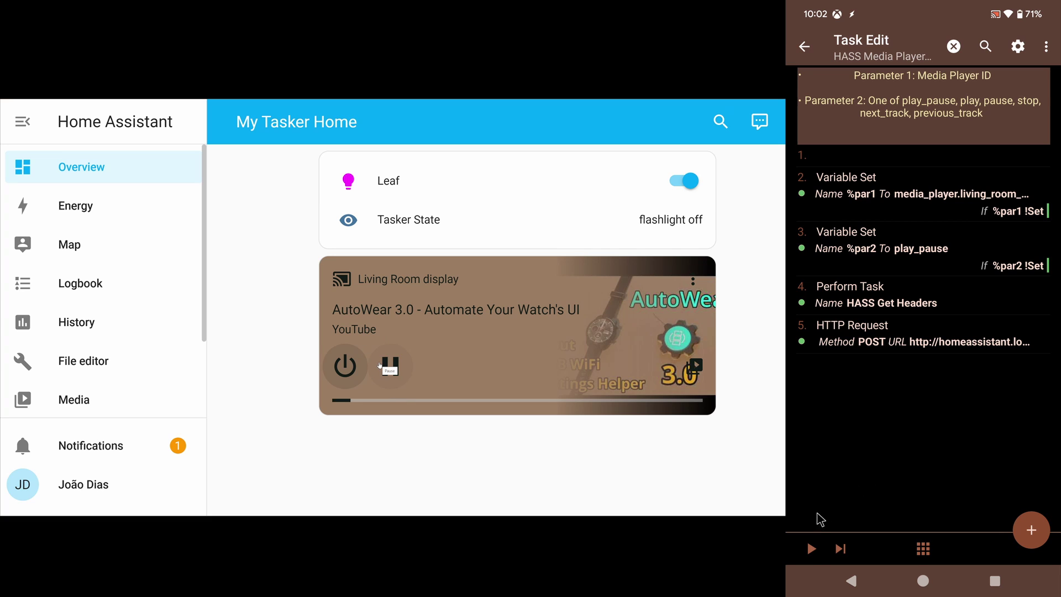
{"action": "left_click", "coordinate": [811, 548]}
{"action": "left_click", "coordinate": [854, 582]}
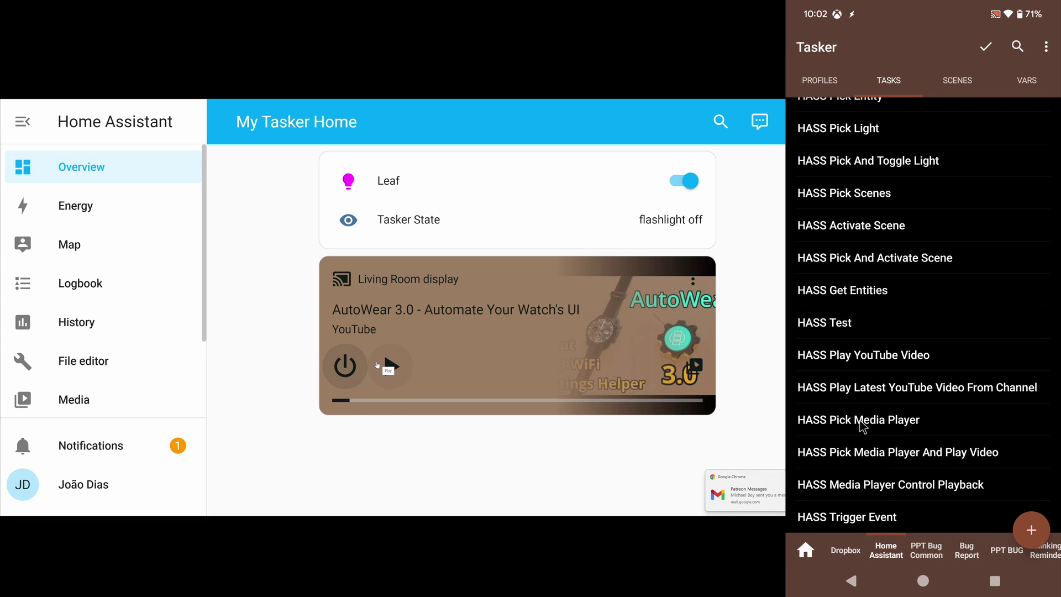
{"action": "left_click", "coordinate": [852, 522]}
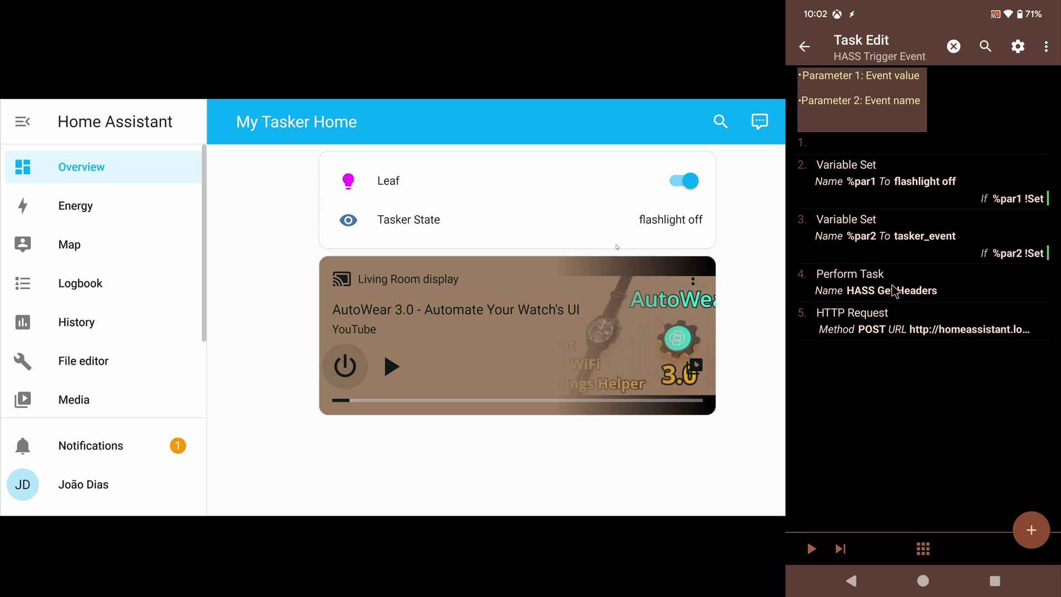
- Change HASS Trigger Event's %par1 value to 'something' and run the task
{"action": "left_click", "coordinate": [915, 190]}
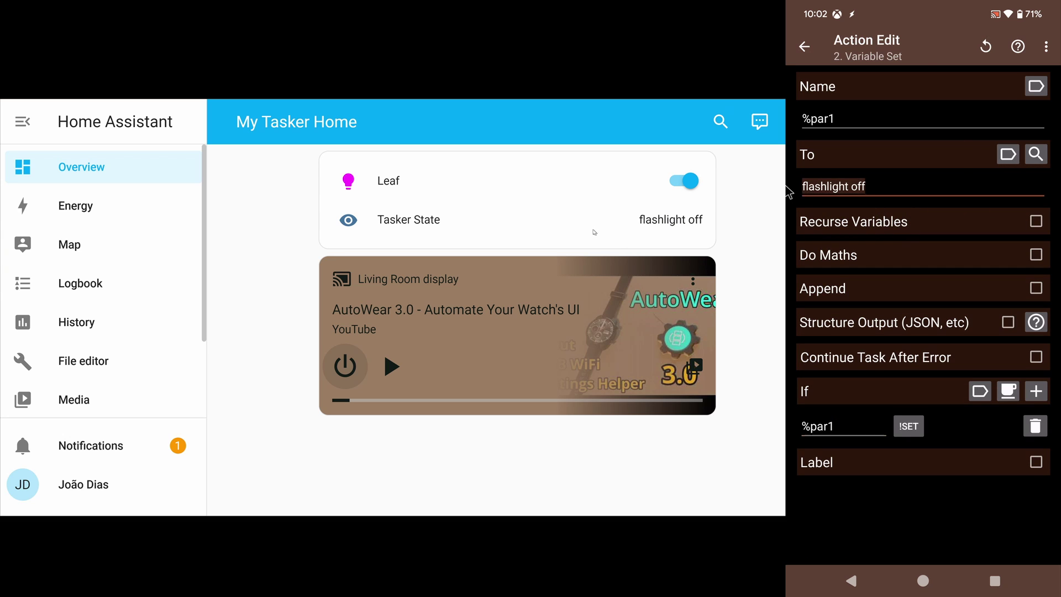
{"action": "left_click_drag", "start_coordinate": [789, 191], "coordinate": [884, 246]}
{"action": "type", "text": "something"}
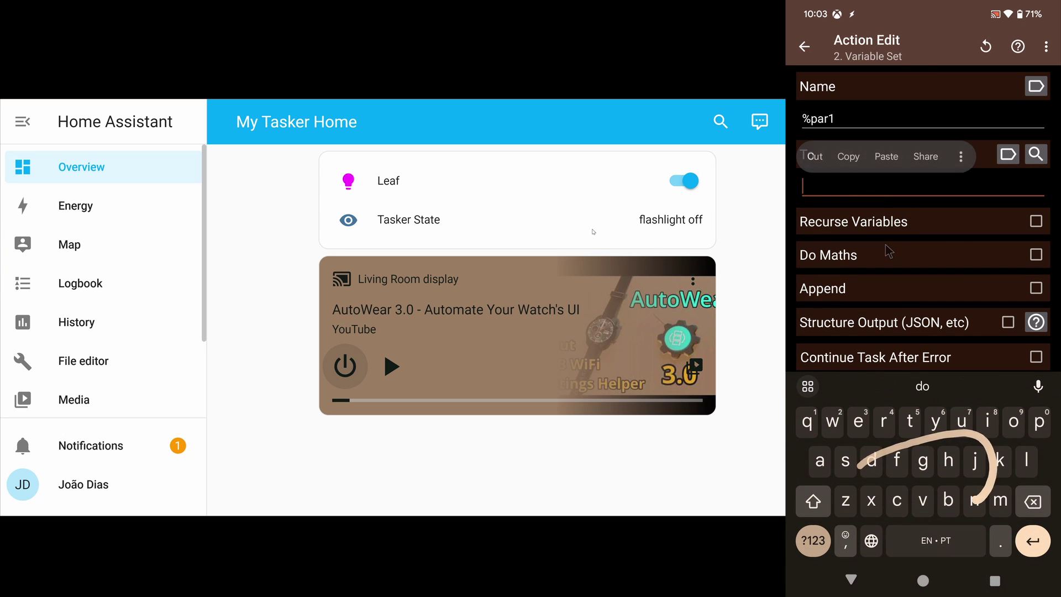
{"action": "left_click", "coordinate": [851, 579]}
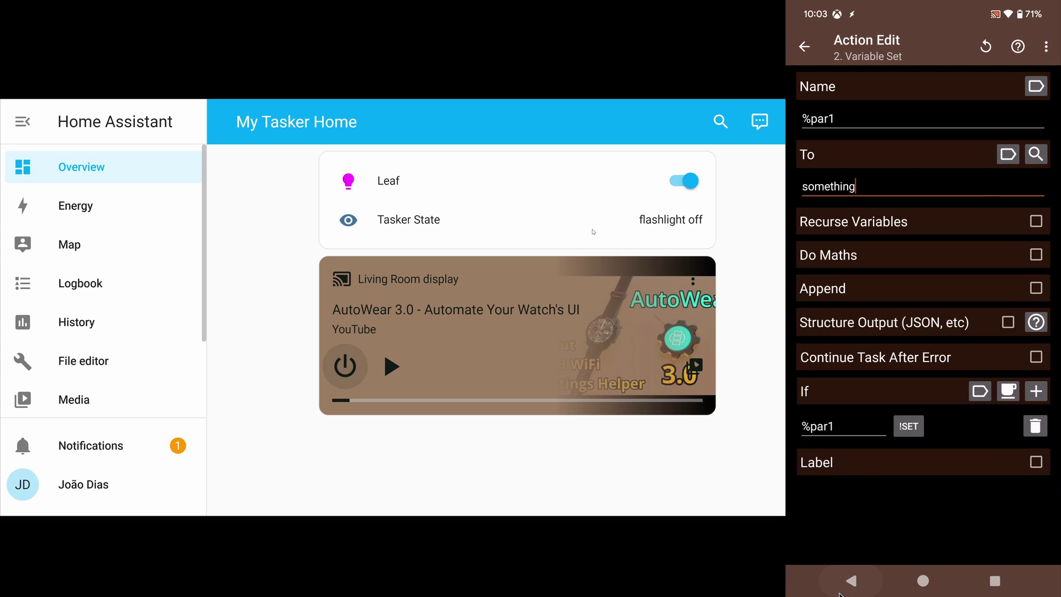
{"action": "left_click", "coordinate": [851, 579]}
{"action": "left_click", "coordinate": [812, 549]}
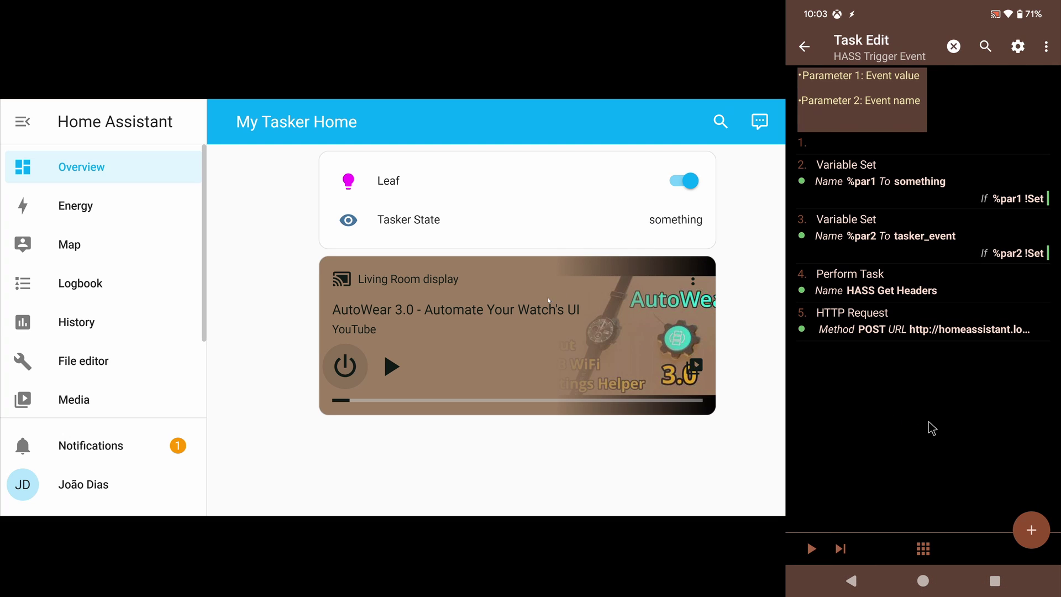
- Discard that edit and rerun HASS Trigger Event so it sends flashlight off
{"action": "left_click", "coordinate": [941, 186]}
{"action": "left_click", "coordinate": [851, 587]}
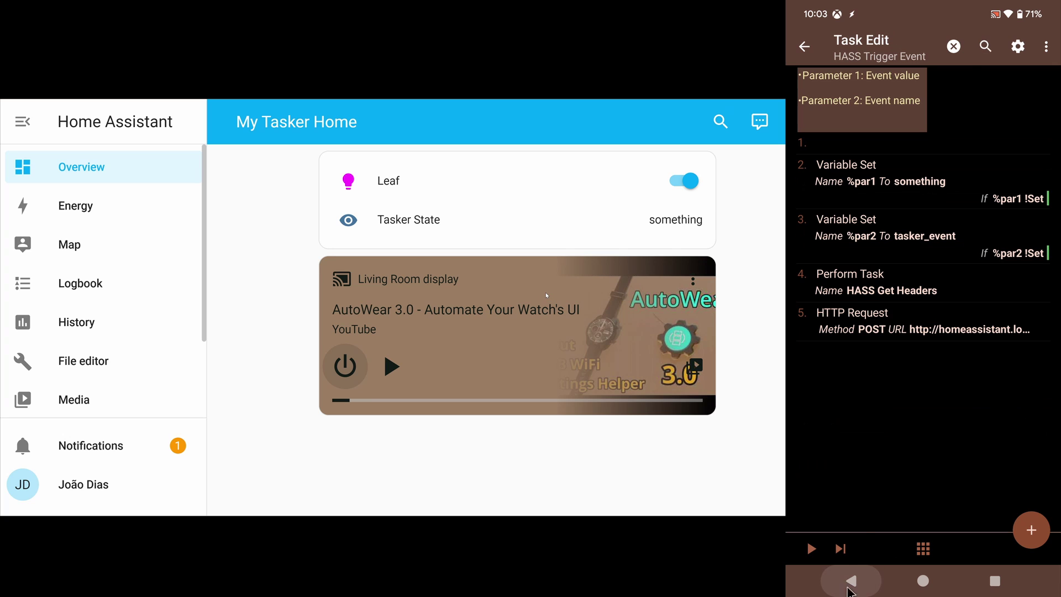
{"action": "left_click", "coordinate": [957, 50]}
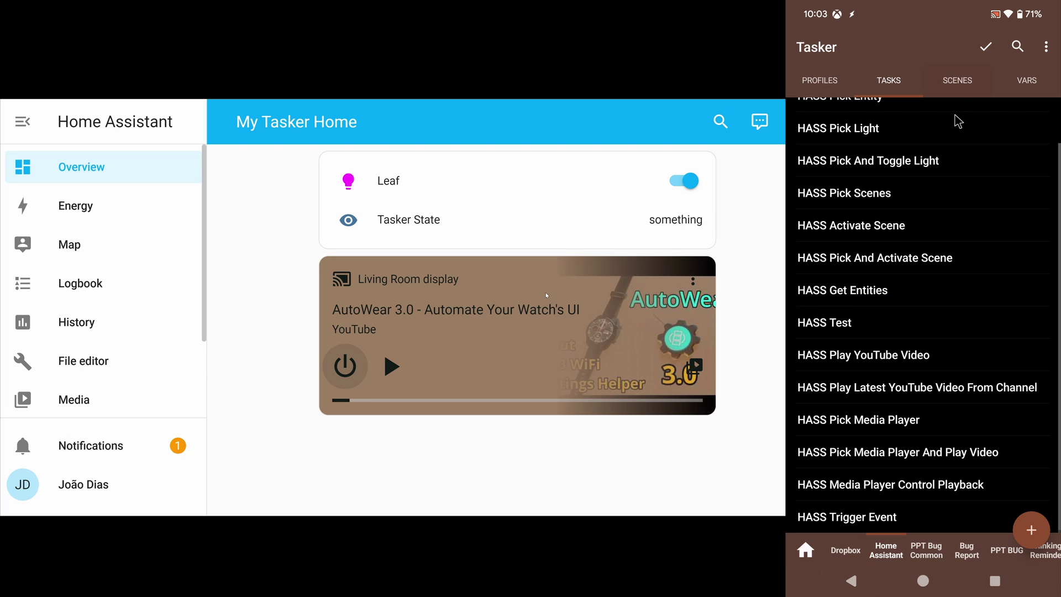
{"action": "left_click", "coordinate": [891, 519]}
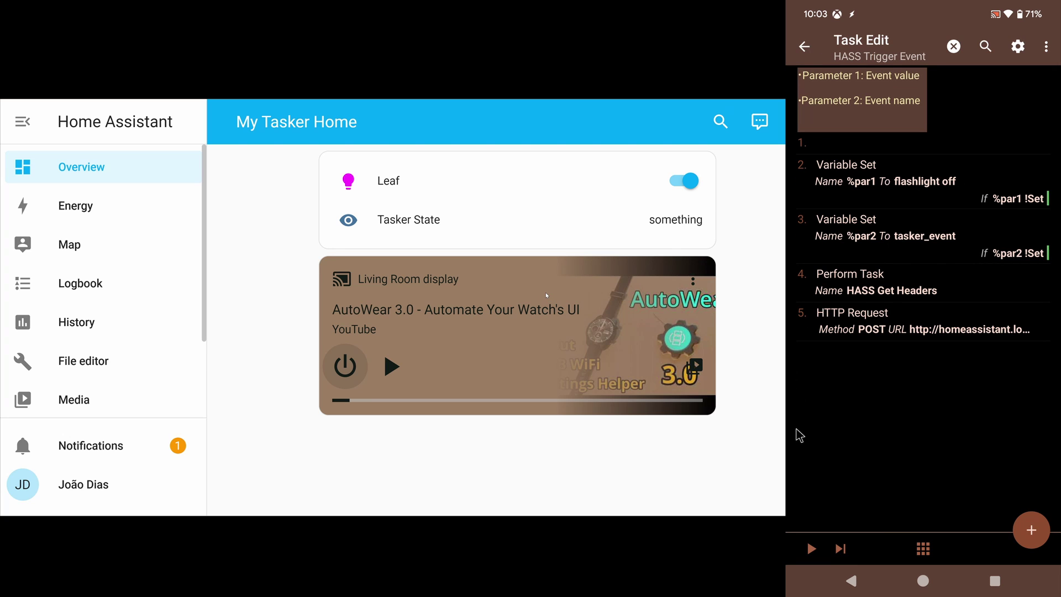
{"action": "left_click", "coordinate": [812, 548]}
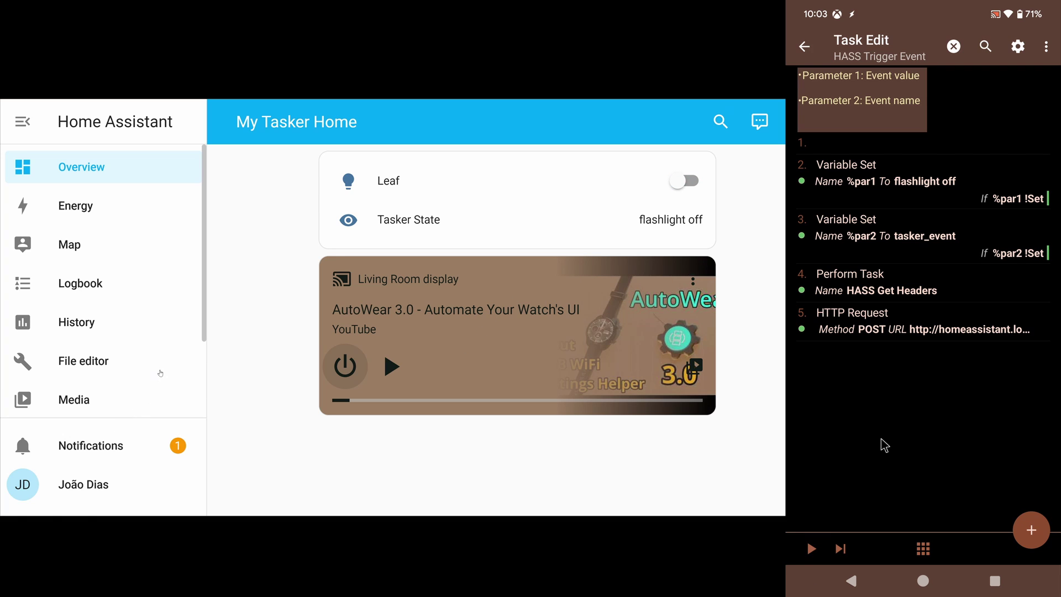
{"action": "scroll", "coordinate": [161, 373], "scroll_direction": "down", "scroll_amount": 3}
{"action": "left_click", "coordinate": [138, 397]}
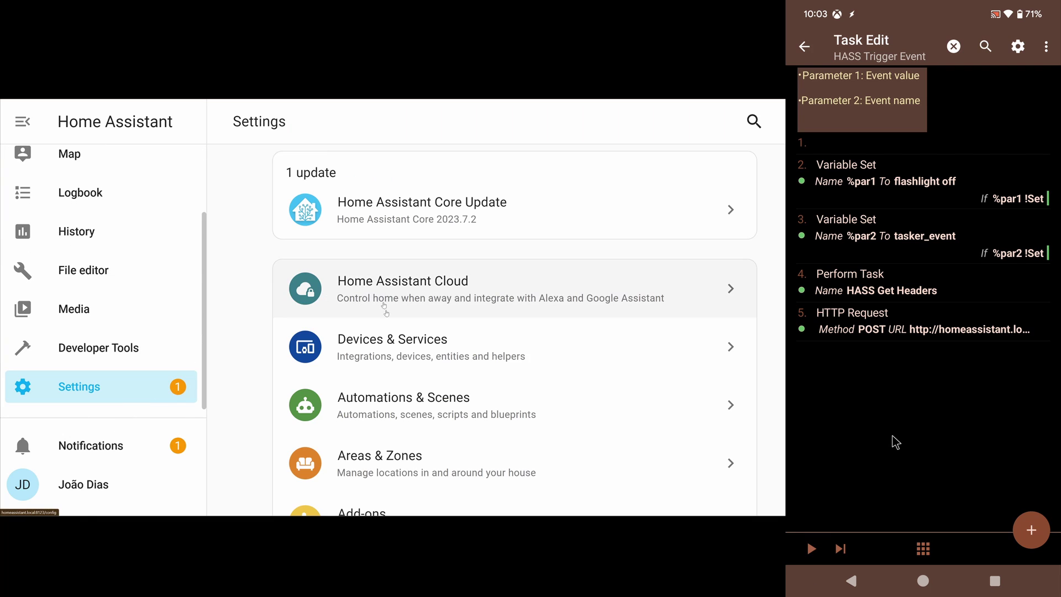
{"action": "left_click", "coordinate": [385, 402]}
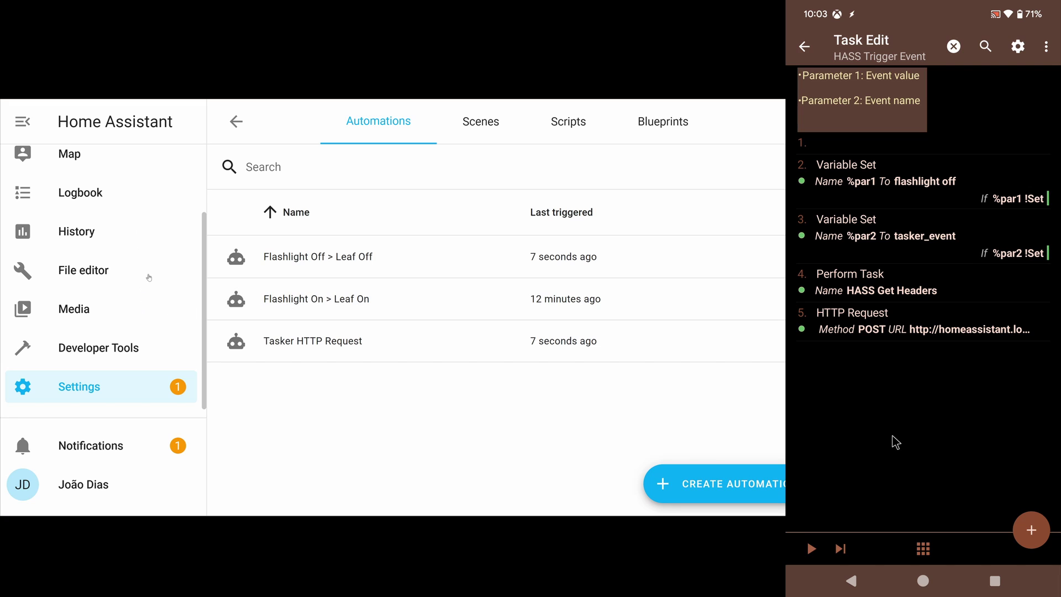
{"action": "scroll", "coordinate": [147, 268], "scroll_direction": "up", "scroll_amount": 2}
{"action": "left_click", "coordinate": [139, 173]}
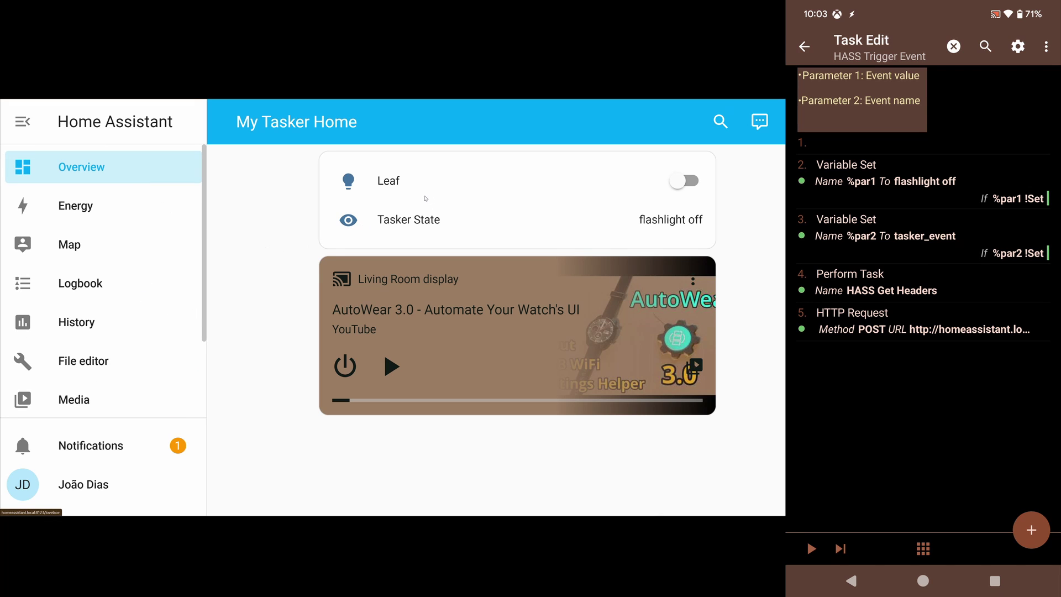
{"action": "left_click", "coordinate": [954, 195]}
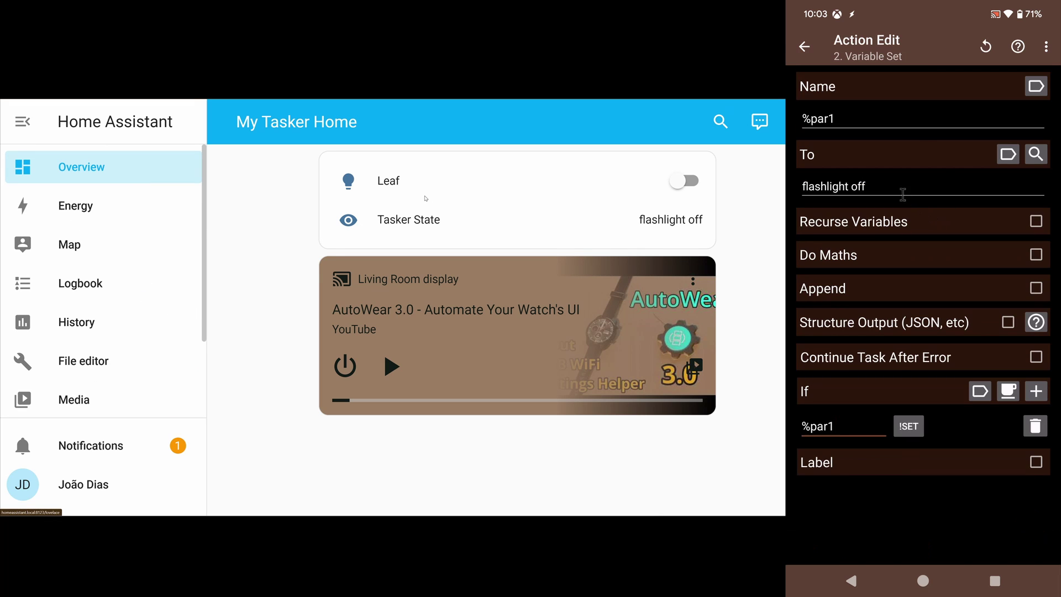
- Set %par1 to 'flashlight on', switch off the Living Room display, and run HASS Trigger Event
{"action": "left_click", "coordinate": [903, 194]}
{"action": "key", "text": "BackSpace"}
{"action": "key", "text": "BackSpace"}
{"action": "type", "text": "n"}
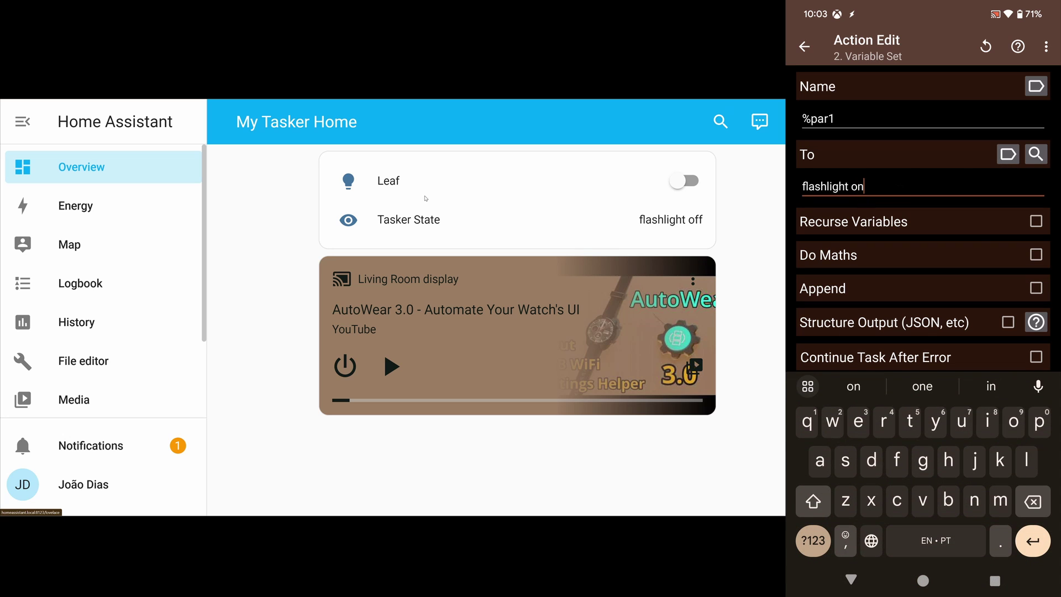
{"action": "key", "text": "Escape"}
{"action": "key", "text": "Escape"}
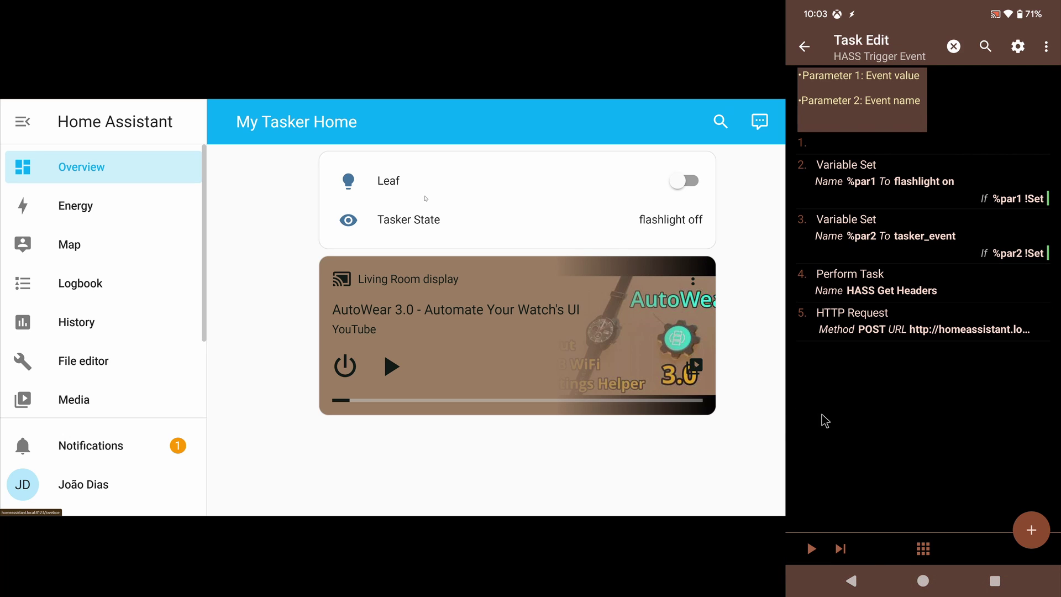
{"action": "left_click", "coordinate": [344, 367]}
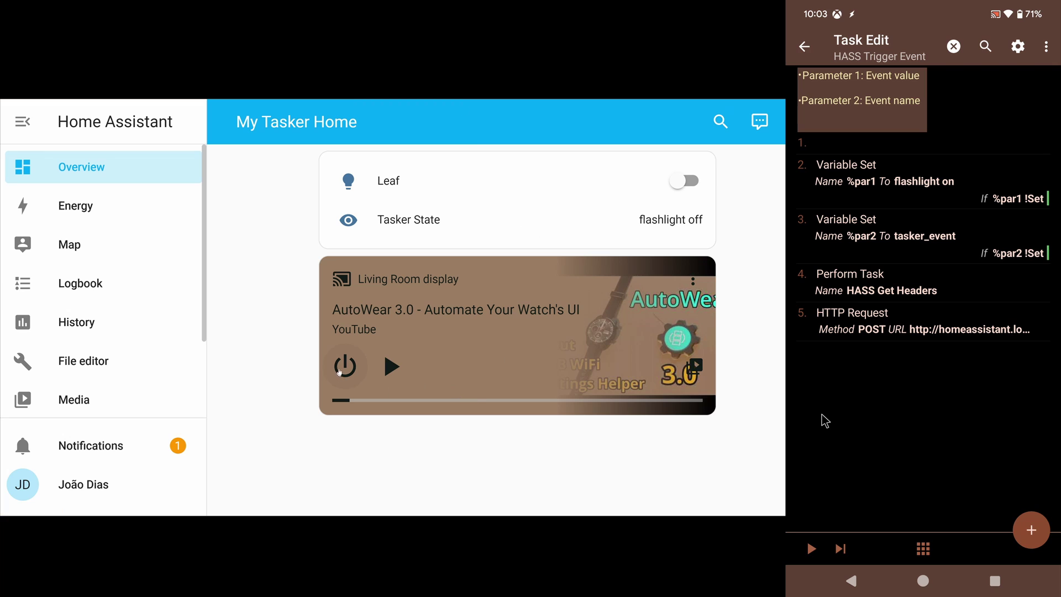
{"action": "left_click", "coordinate": [811, 550]}
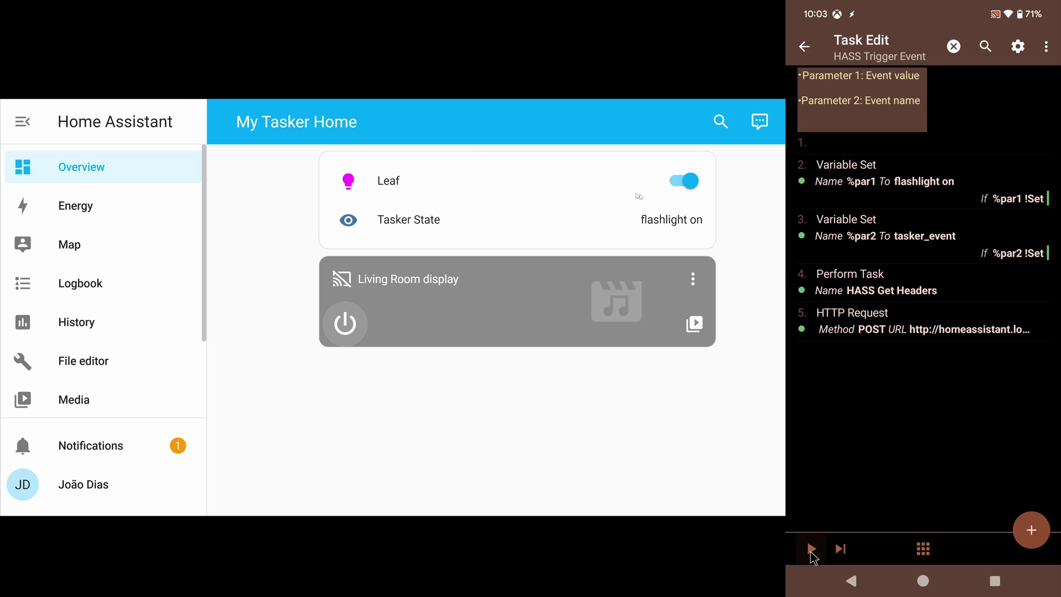
{"action": "left_click", "coordinate": [842, 581]}
- Enable and apply the Custom Setting profile watching flashlight_enabled, then switch Leaf off in Home Assistant
{"action": "left_click", "coordinate": [985, 46]}
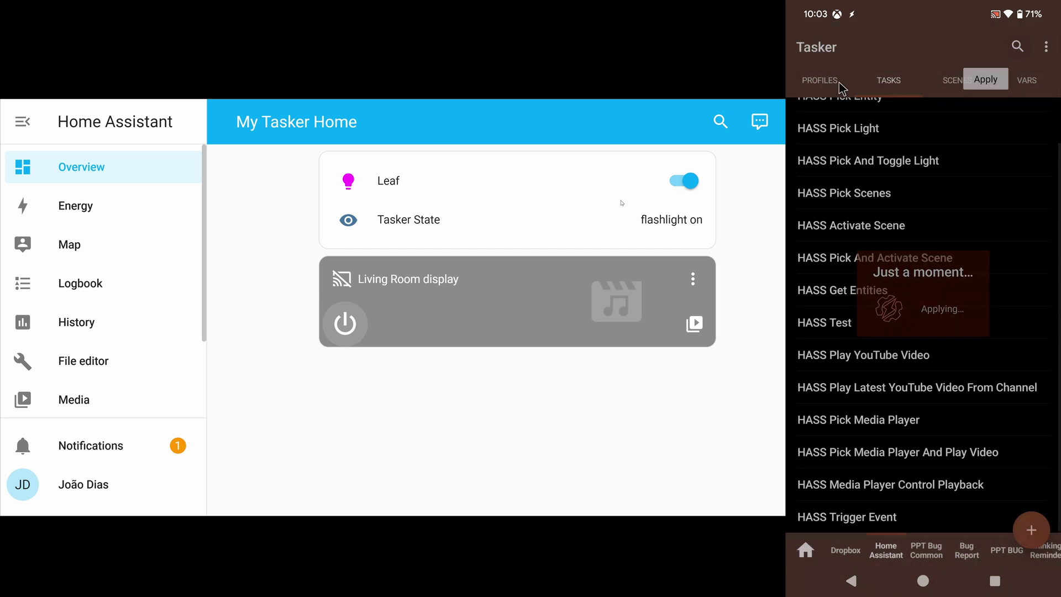
{"action": "left_click", "coordinate": [842, 83]}
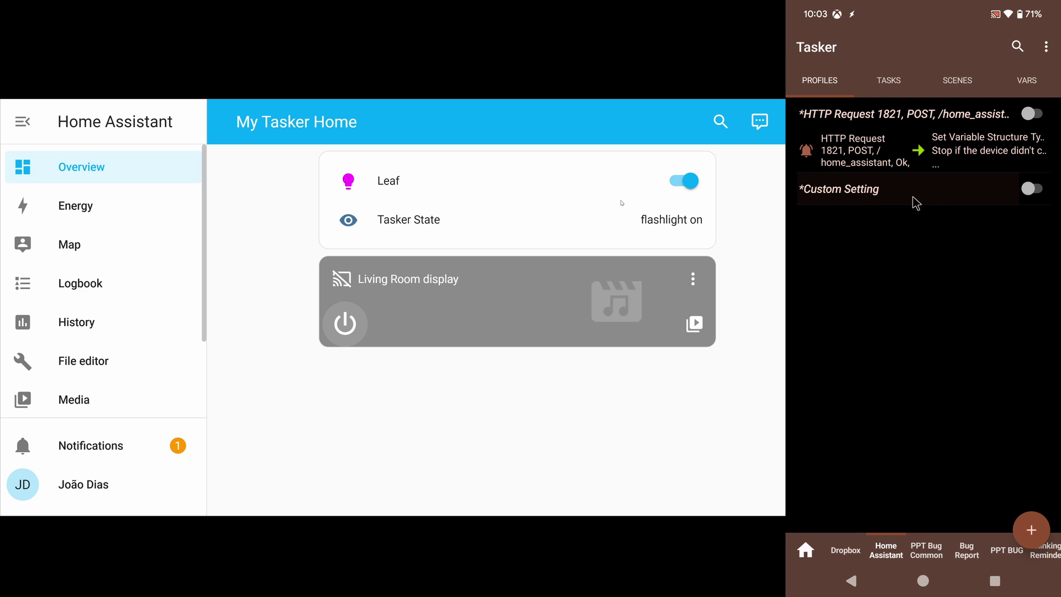
{"action": "left_click", "coordinate": [1030, 190]}
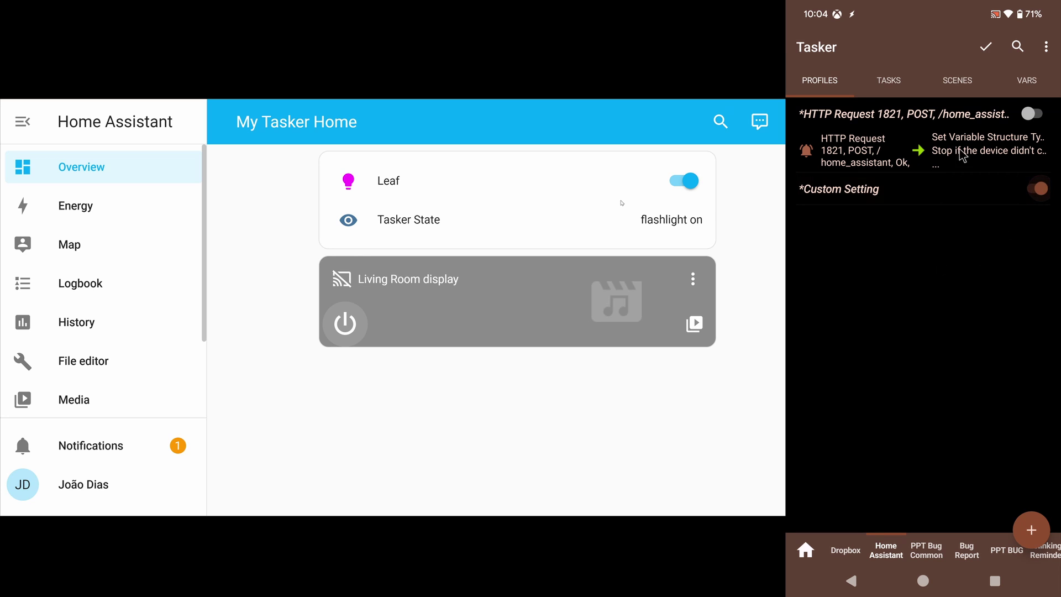
{"action": "left_click", "coordinate": [913, 190]}
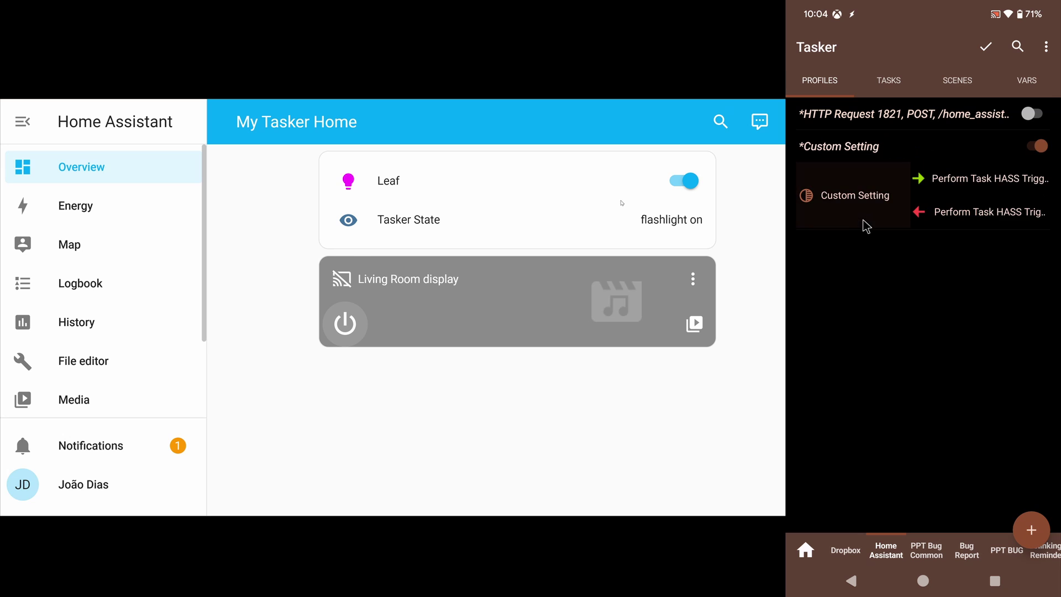
{"action": "left_click", "coordinate": [860, 205]}
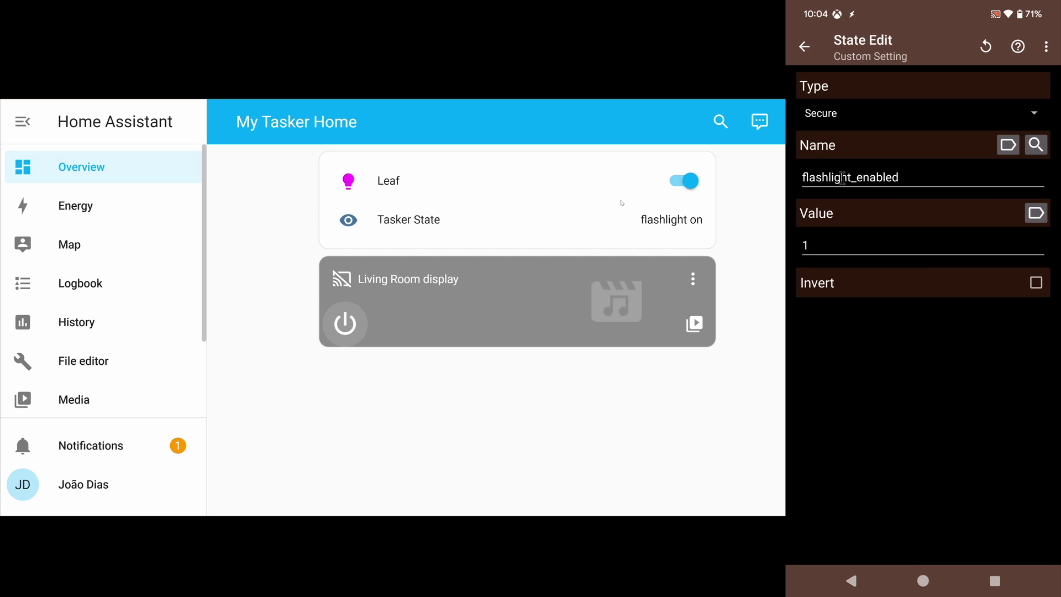
{"action": "left_click", "coordinate": [852, 580]}
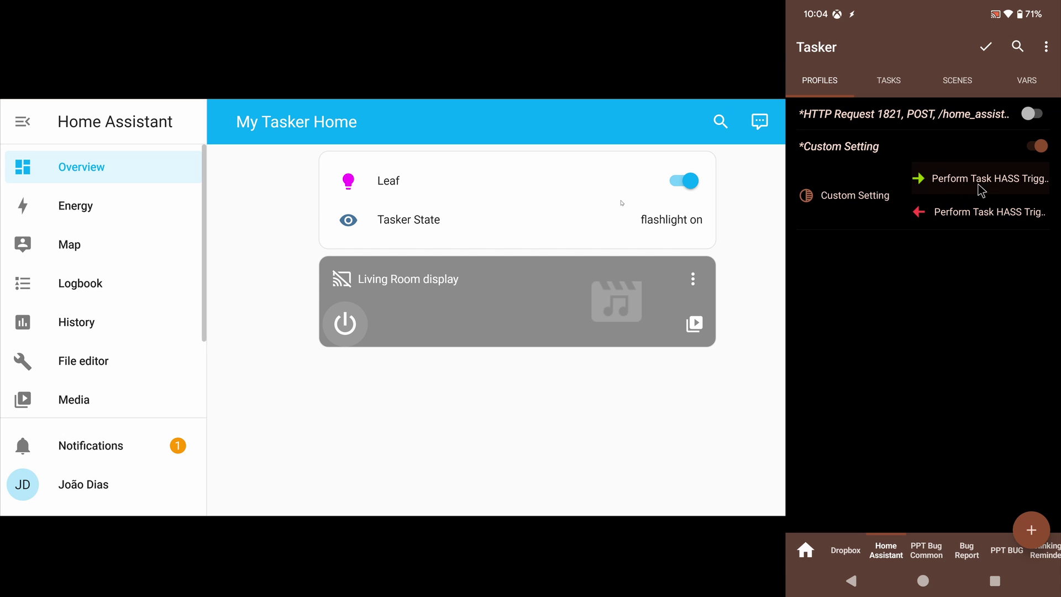
{"action": "left_click", "coordinate": [985, 46]}
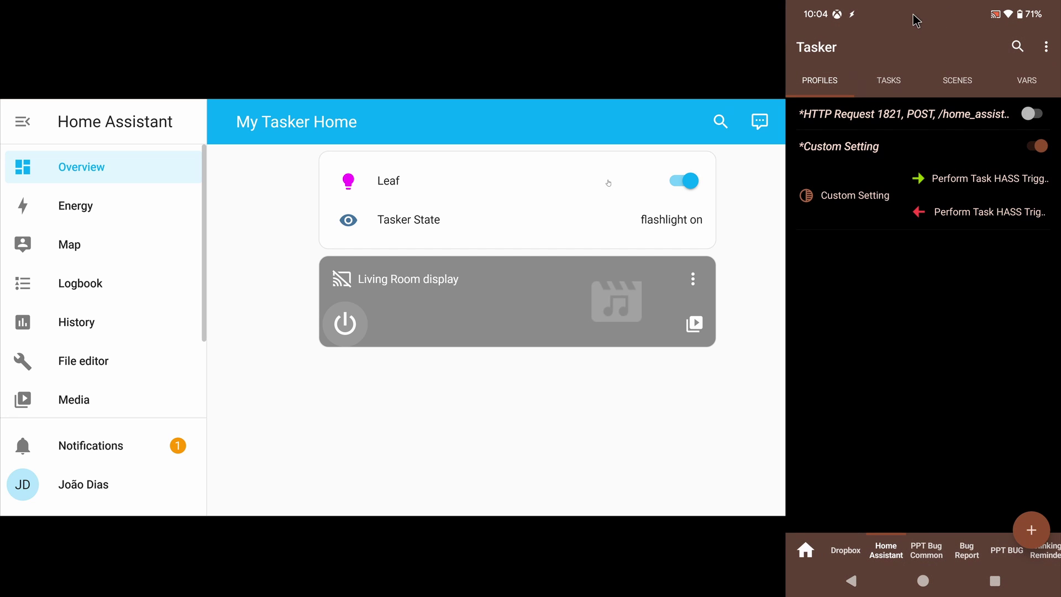
{"action": "left_click", "coordinate": [683, 183]}
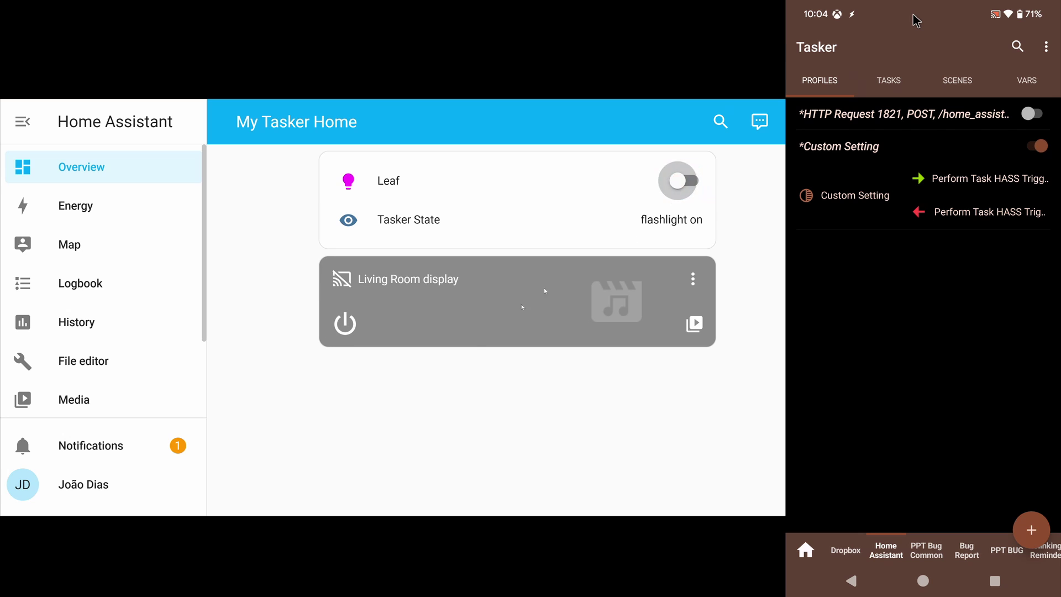
- Turn the phone's flashlight on from Quick Settings
{"action": "left_click_drag", "start_coordinate": [896, 12], "coordinate": [877, 272]}
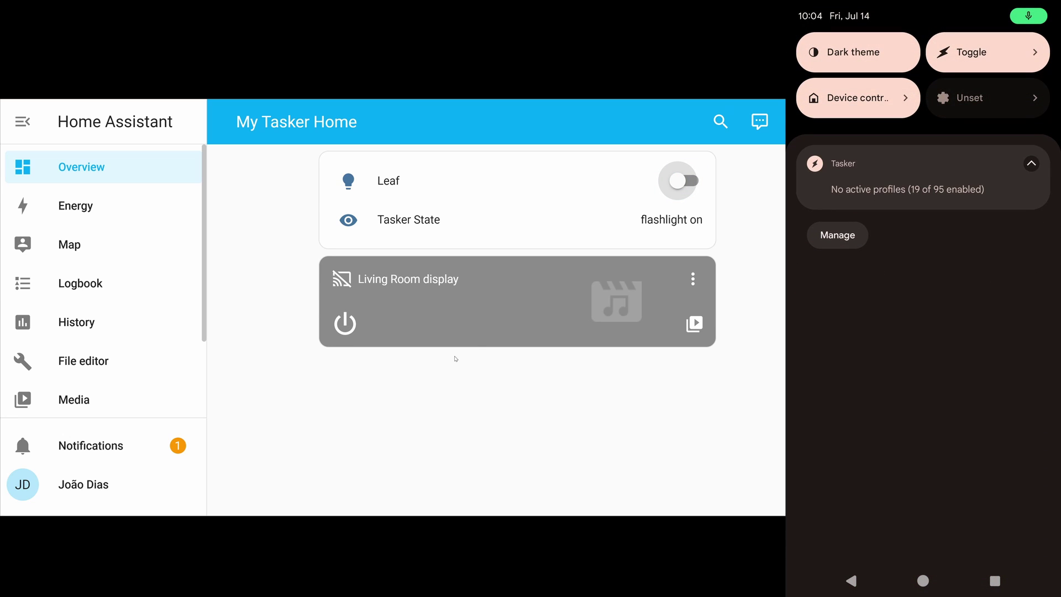
{"action": "left_click_drag", "start_coordinate": [877, 138], "coordinate": [874, 276]}
{"action": "left_click", "coordinate": [873, 279]}
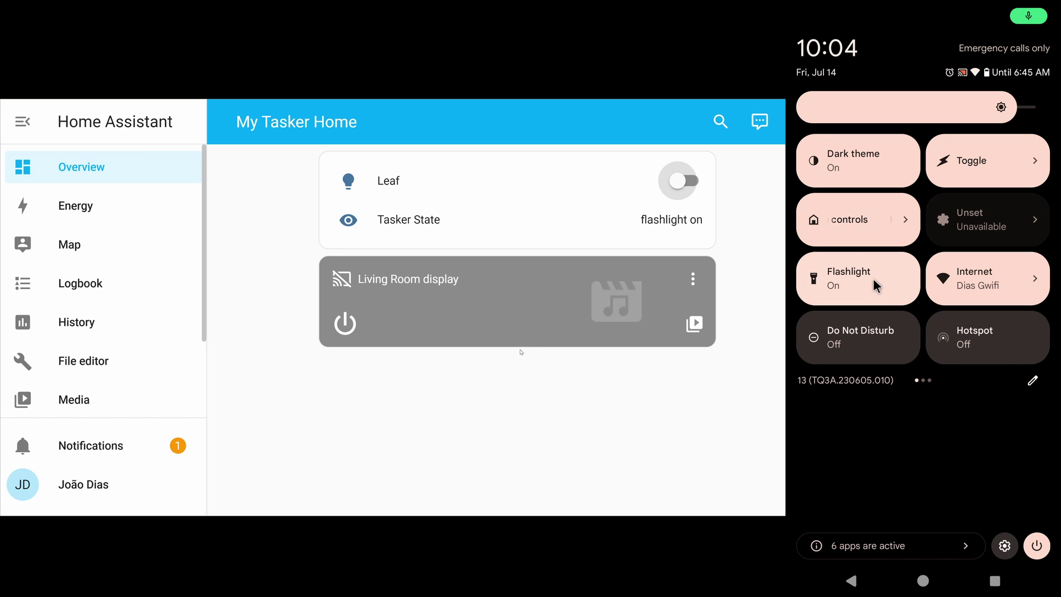
{"action": "left_click", "coordinate": [852, 581]}
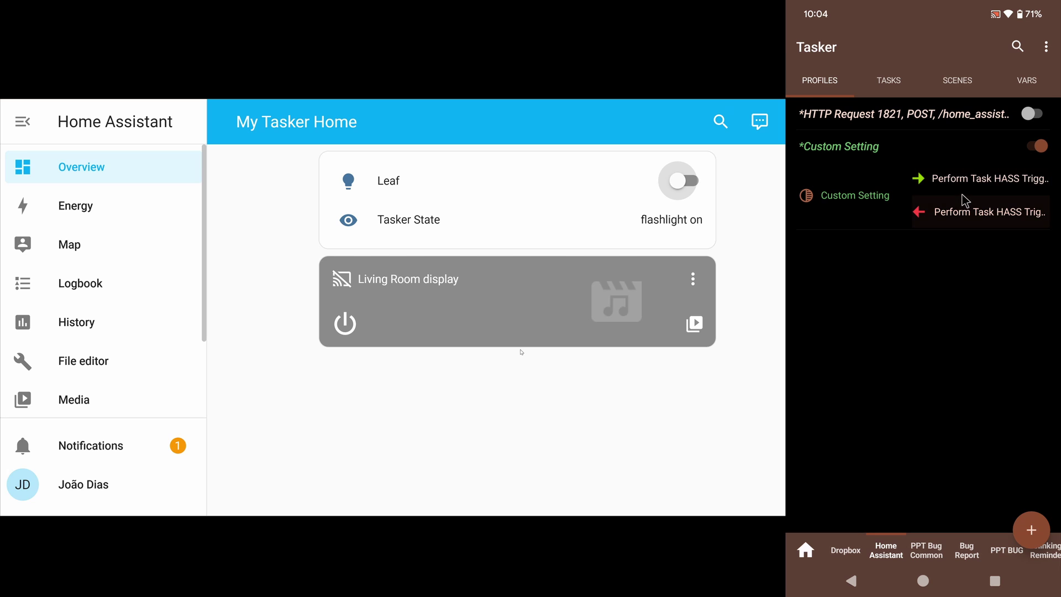
- Test-run the Custom Setting profile's exit task and apply the changes
{"action": "left_click", "coordinate": [966, 205]}
{"action": "left_click", "coordinate": [814, 550]}
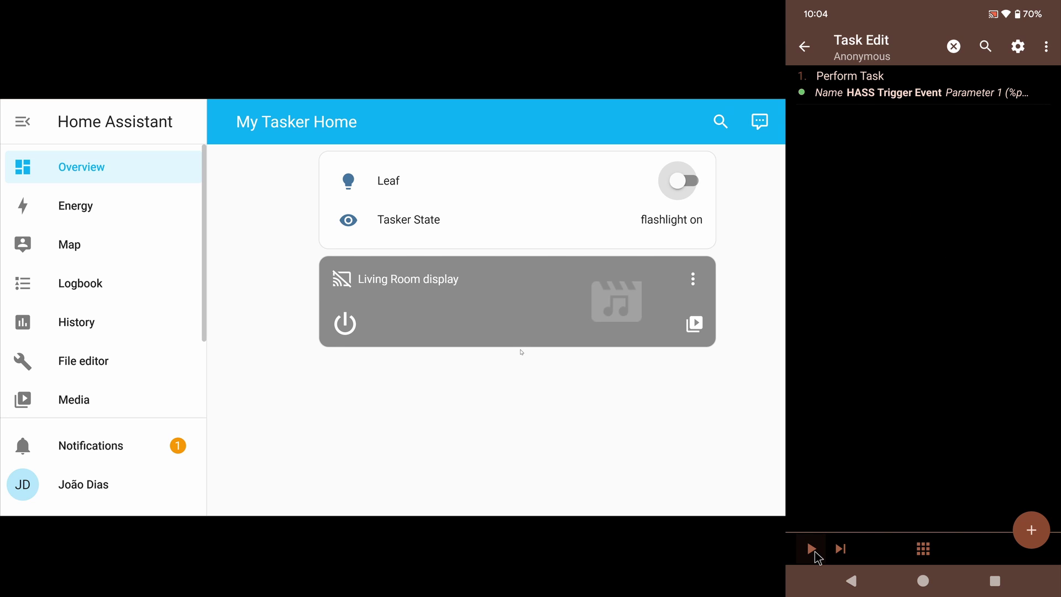
{"action": "left_click", "coordinate": [851, 581]}
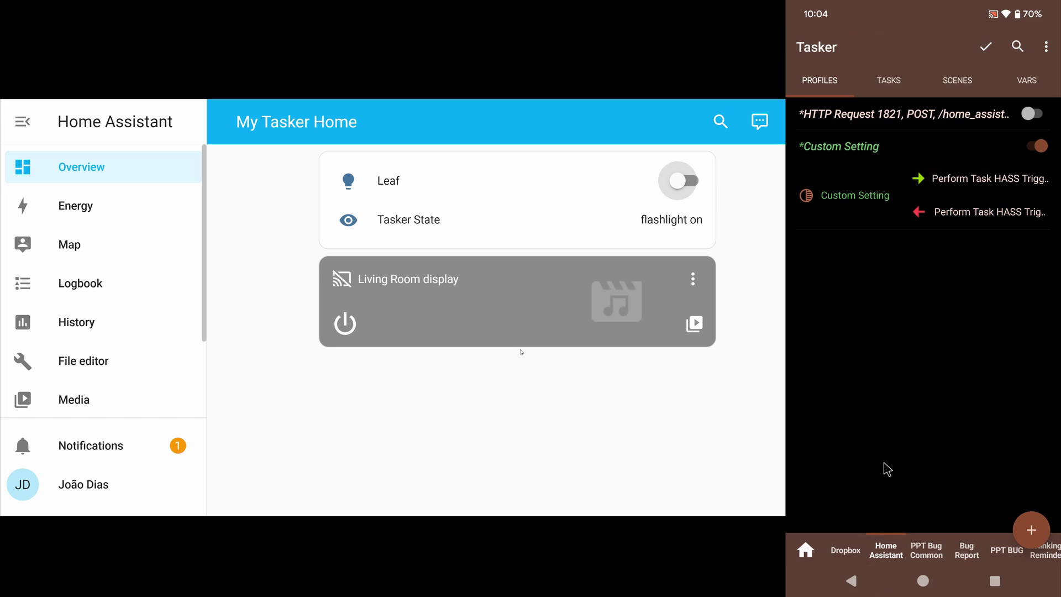
{"action": "left_click", "coordinate": [986, 46]}
- Toggle the flashlight off, on and off again from Quick Settings, leaving it off
{"action": "left_click_drag", "start_coordinate": [885, 5], "coordinate": [880, 154]}
{"action": "left_click_drag", "start_coordinate": [881, 322], "coordinate": [879, 453]}
{"action": "left_click", "coordinate": [848, 299]}
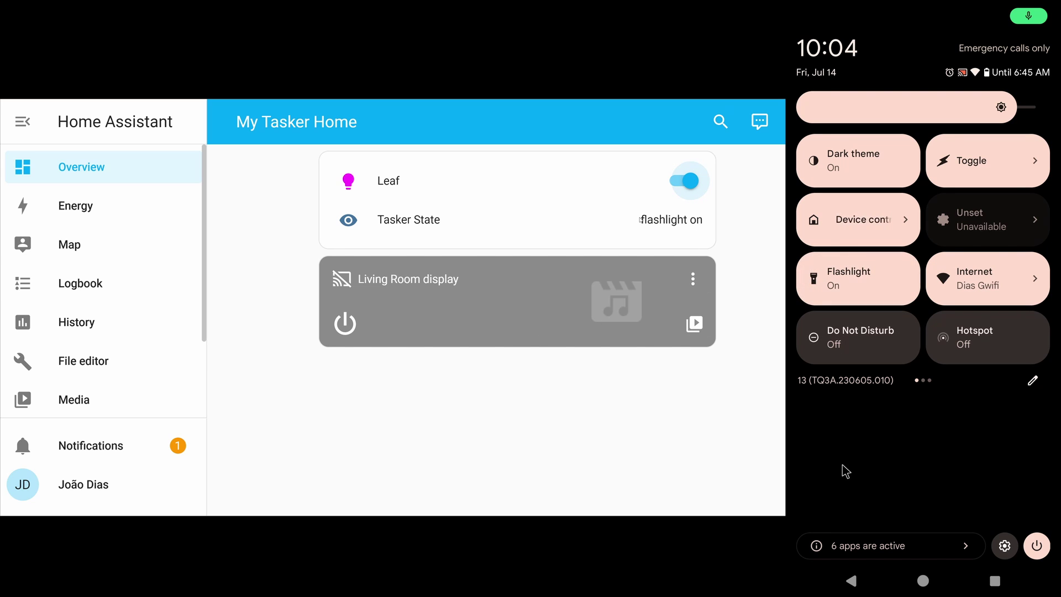
{"action": "left_click_drag", "start_coordinate": [847, 593], "coordinate": [877, 356]}
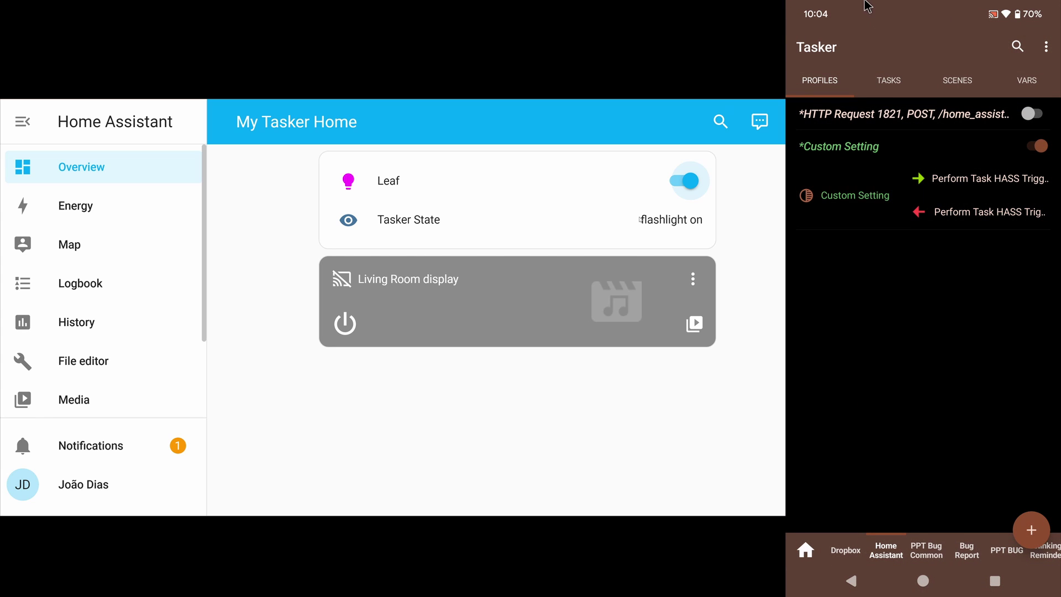
{"action": "left_click_drag", "start_coordinate": [869, 5], "coordinate": [871, 364]}
{"action": "left_click_drag", "start_coordinate": [860, 151], "coordinate": [859, 365]}
{"action": "left_click", "coordinate": [856, 280]}
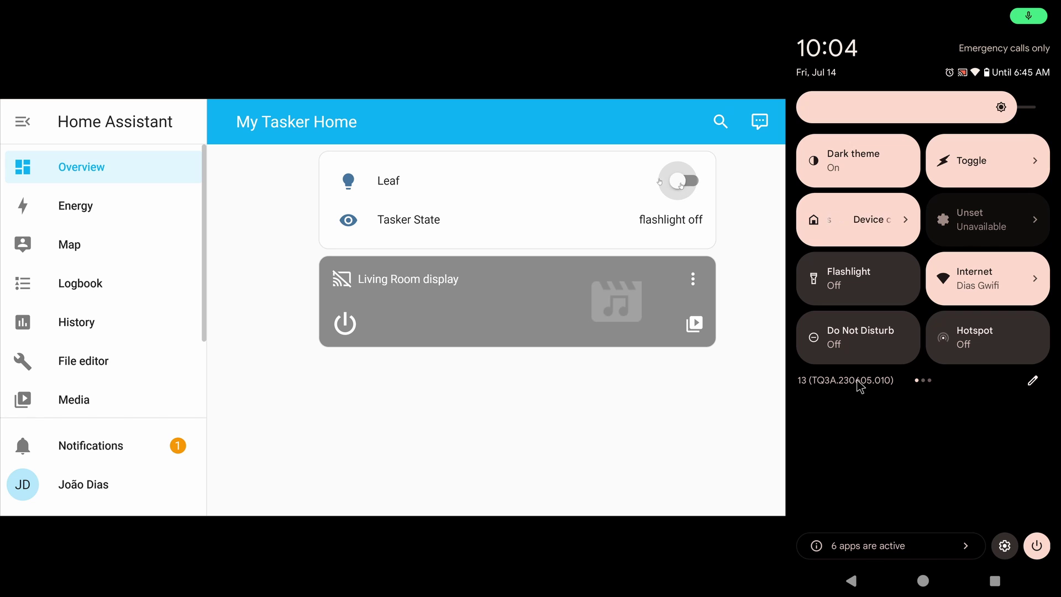
{"action": "left_click", "coordinate": [856, 280]}
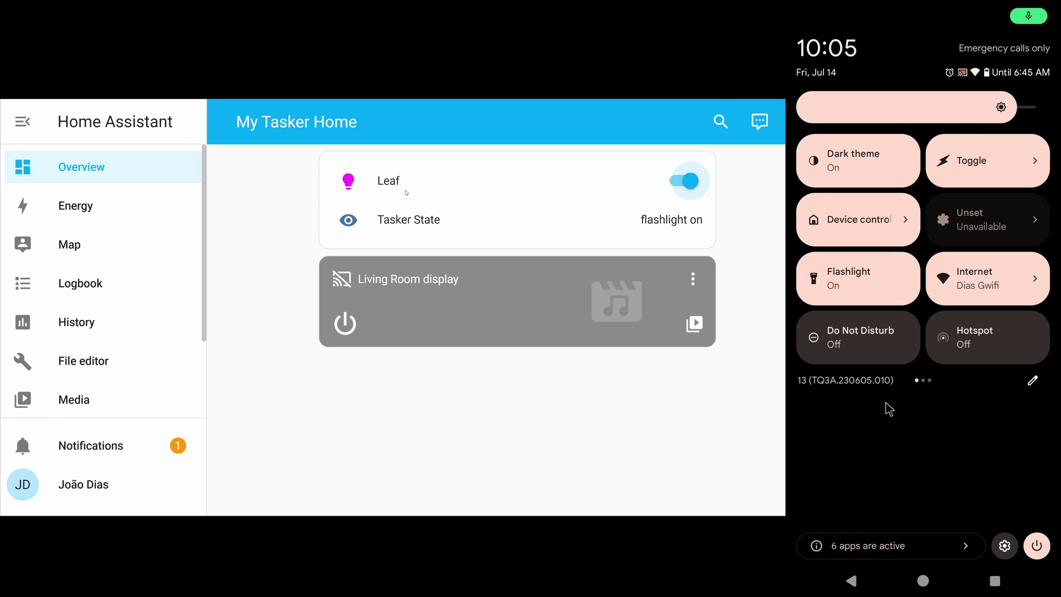
{"action": "left_click", "coordinate": [866, 293]}
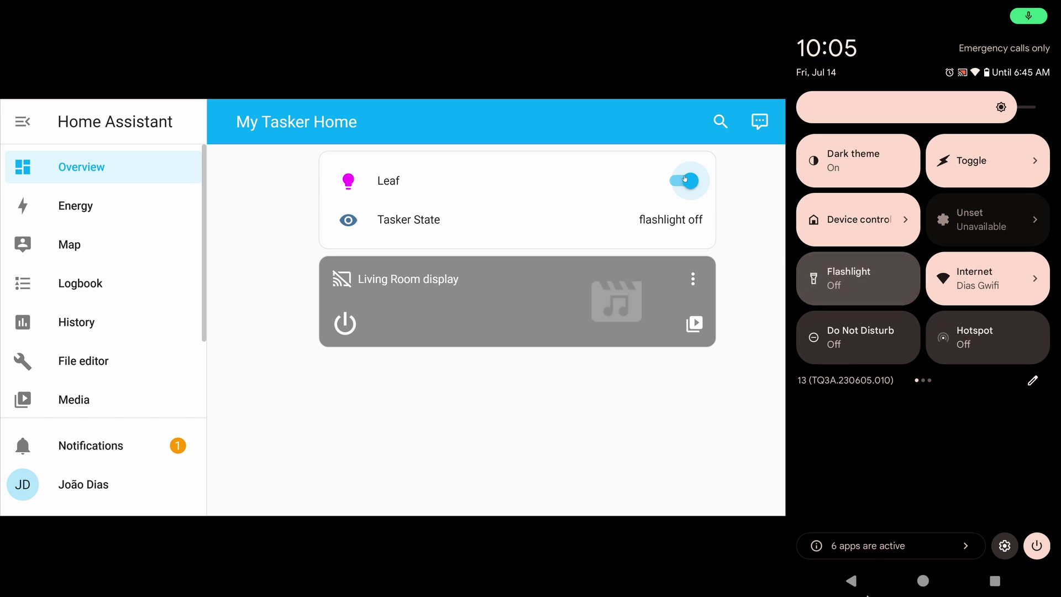
{"action": "left_click", "coordinate": [851, 581]}
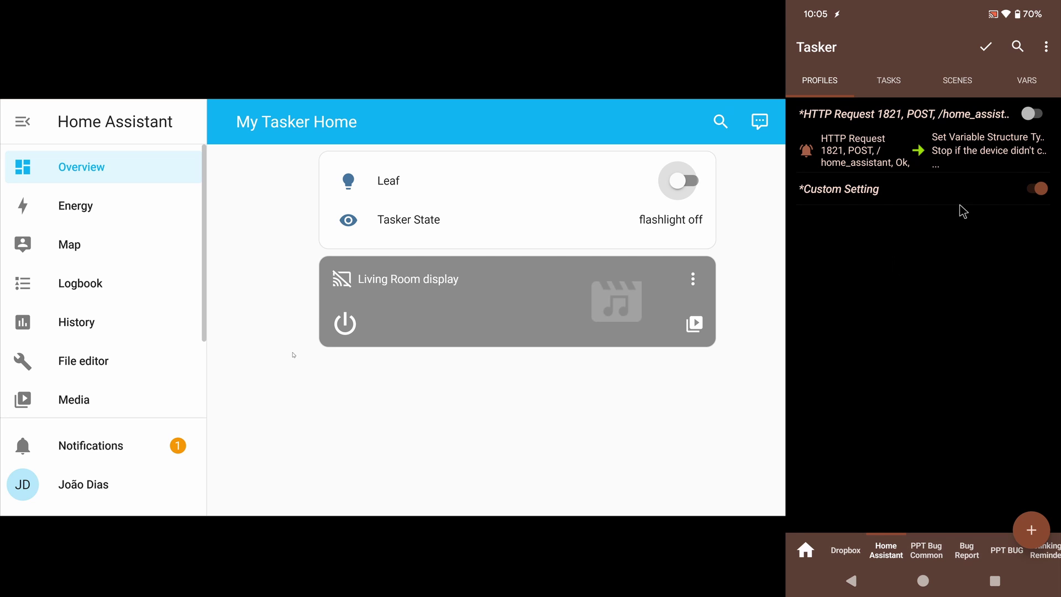
- Enable Tasker's HTTP Request profile and review Home Assistant's Tasker HTTP Request automation (port 1821, home_assistant, Leaf)
{"action": "left_click", "coordinate": [1029, 114]}
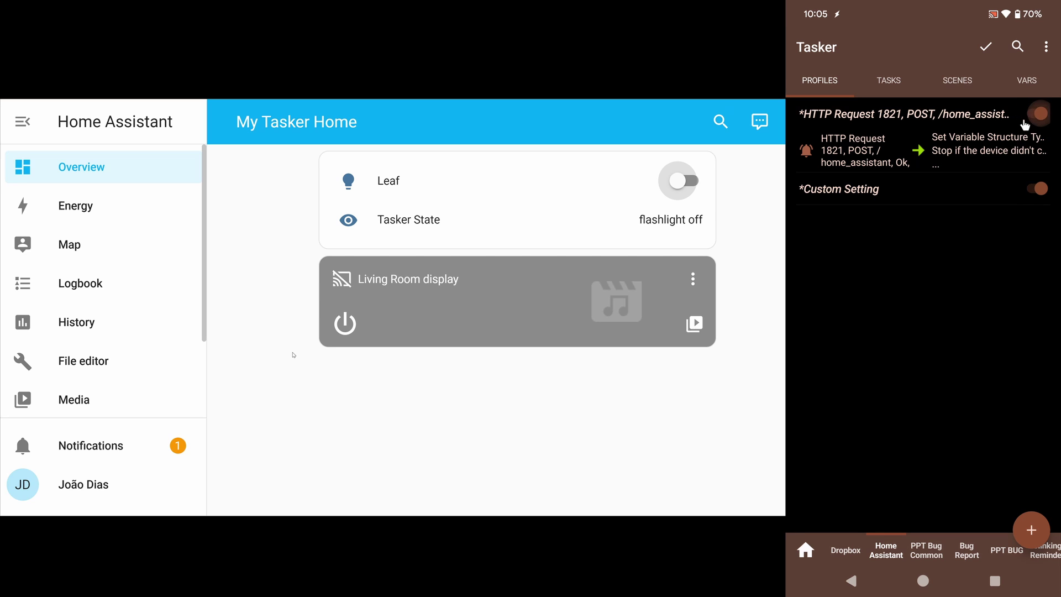
{"action": "left_click", "coordinate": [986, 47]}
{"action": "scroll", "coordinate": [154, 367], "scroll_direction": "down", "scroll_amount": 2}
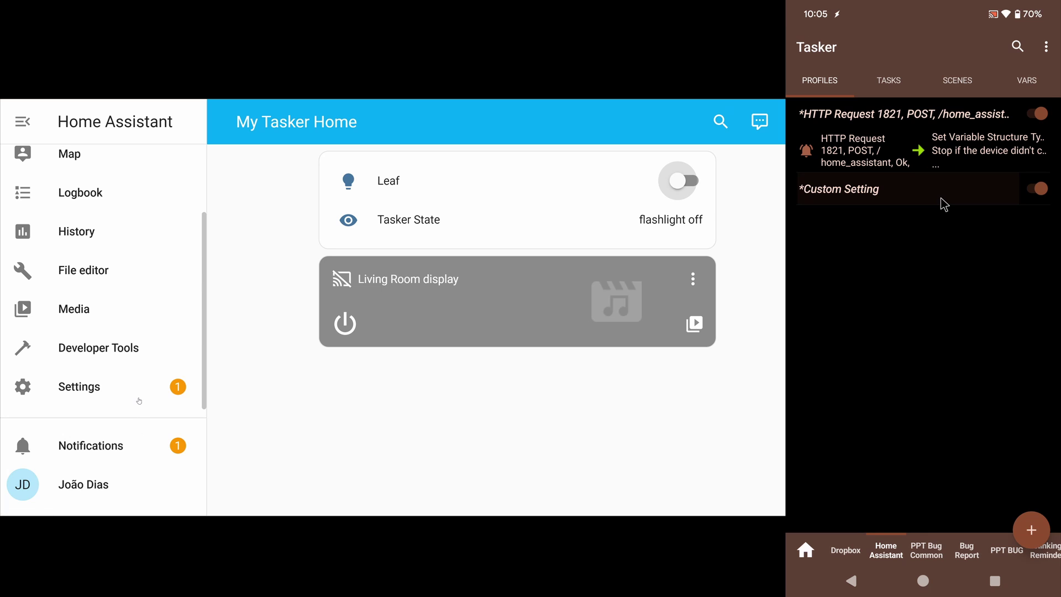
{"action": "left_click", "coordinate": [139, 397]}
{"action": "left_click", "coordinate": [420, 402]}
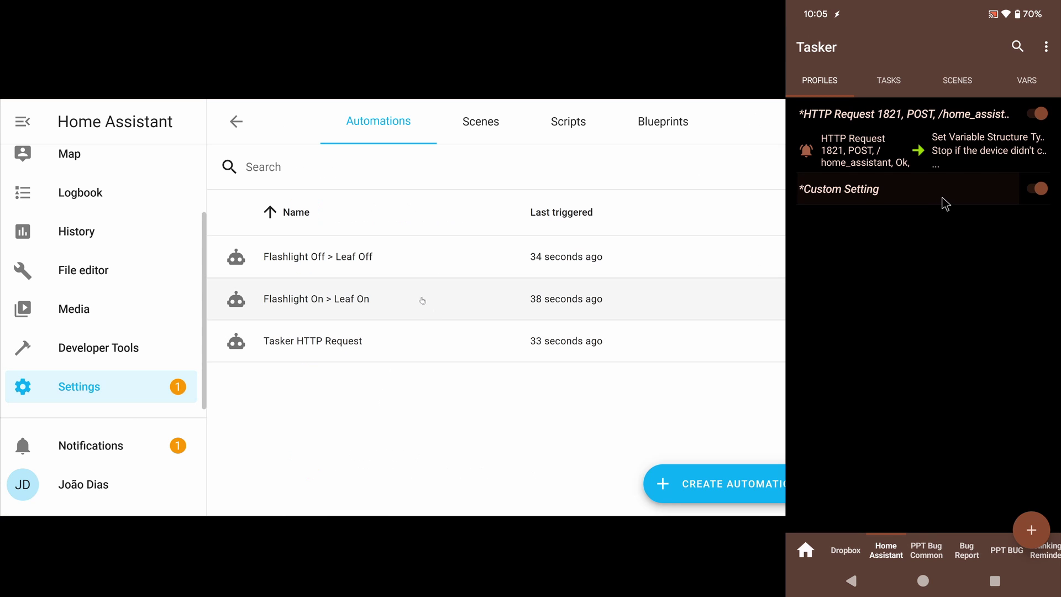
{"action": "left_click", "coordinate": [330, 349]}
{"action": "scroll", "coordinate": [560, 407], "scroll_direction": "down", "scroll_amount": 3}
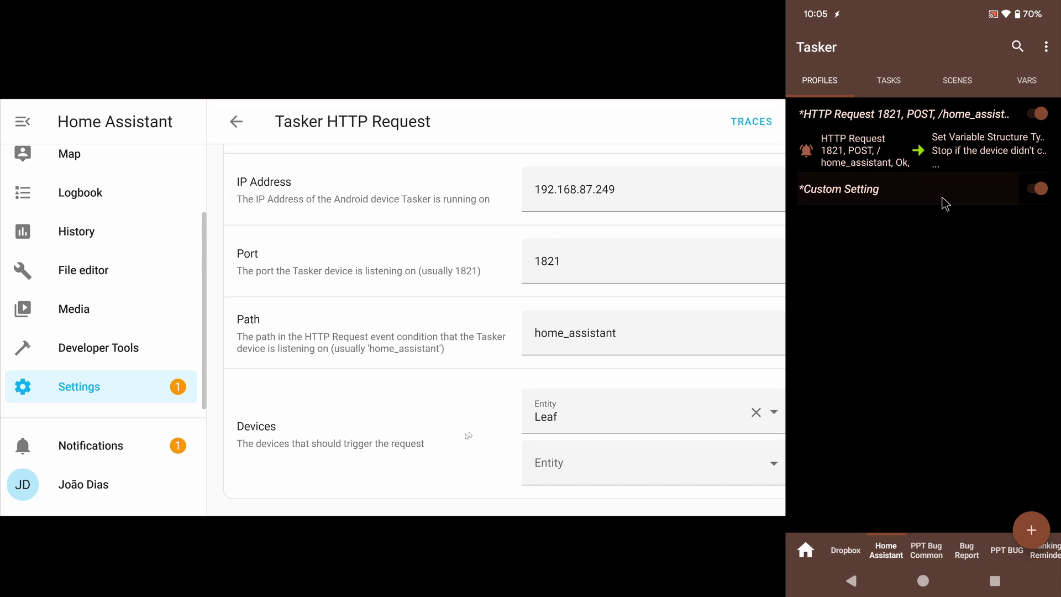
{"action": "scroll", "coordinate": [463, 437], "scroll_direction": "up", "scroll_amount": 3}
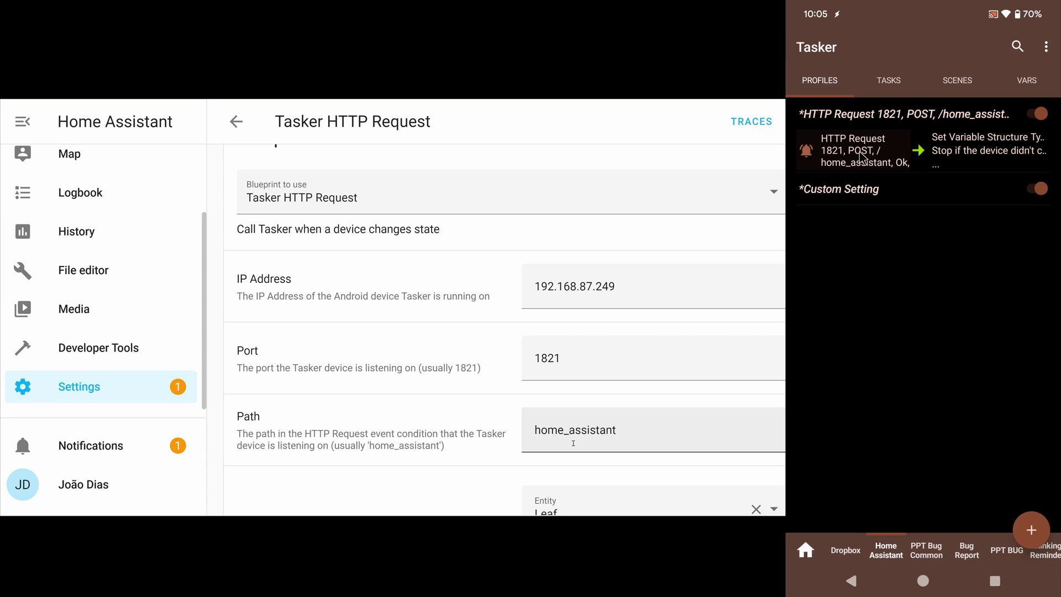
- Check the HTTP Request profile's task and apply the Tasker changes
{"action": "left_click", "coordinate": [987, 152]}
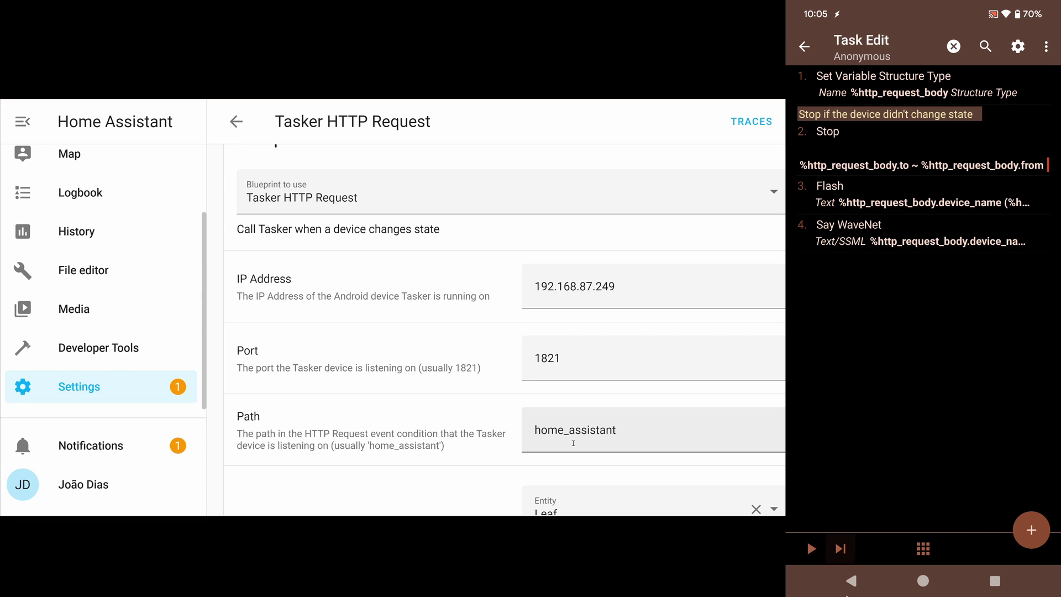
{"action": "left_click", "coordinate": [851, 581]}
{"action": "left_click", "coordinate": [986, 46]}
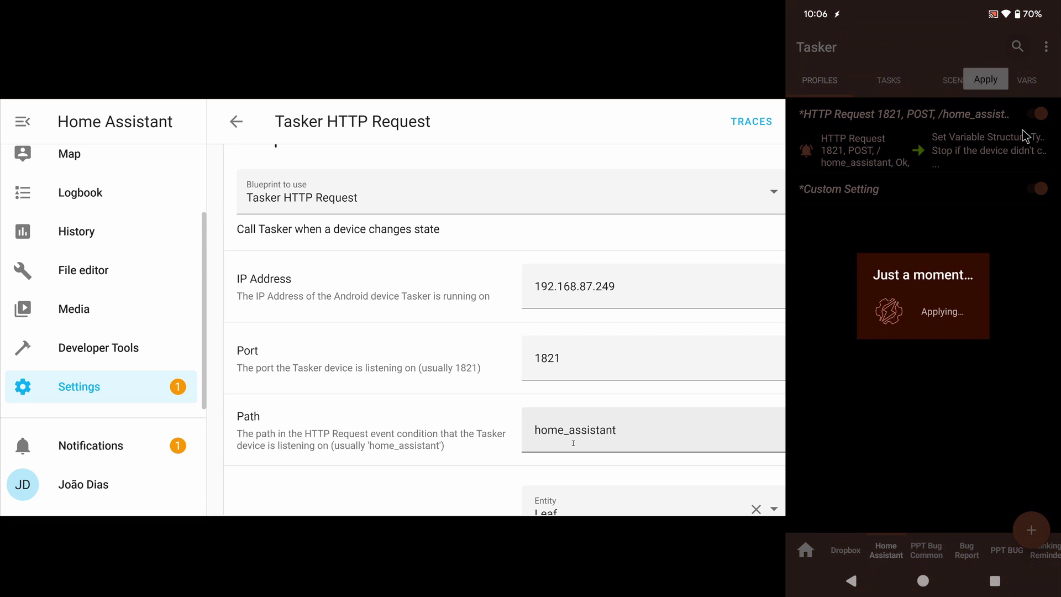
{"action": "scroll", "coordinate": [573, 444], "scroll_direction": "up", "scroll_amount": 2}
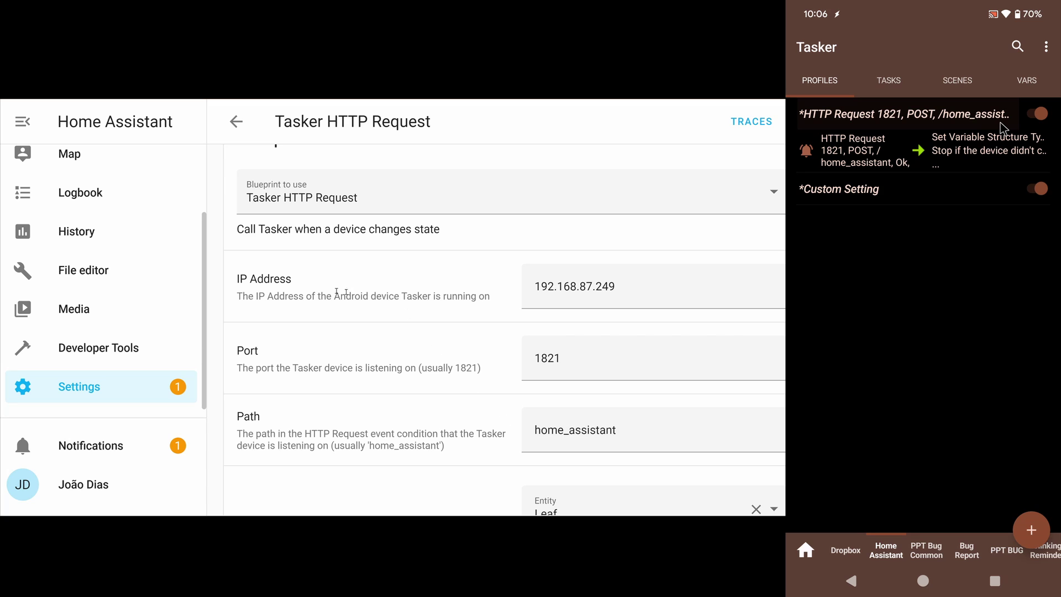
{"action": "scroll", "coordinate": [174, 195], "scroll_direction": "up", "scroll_amount": 2}
- Return to the My Tasker Home dashboard and switch Leaf on, then off
{"action": "left_click", "coordinate": [149, 177]}
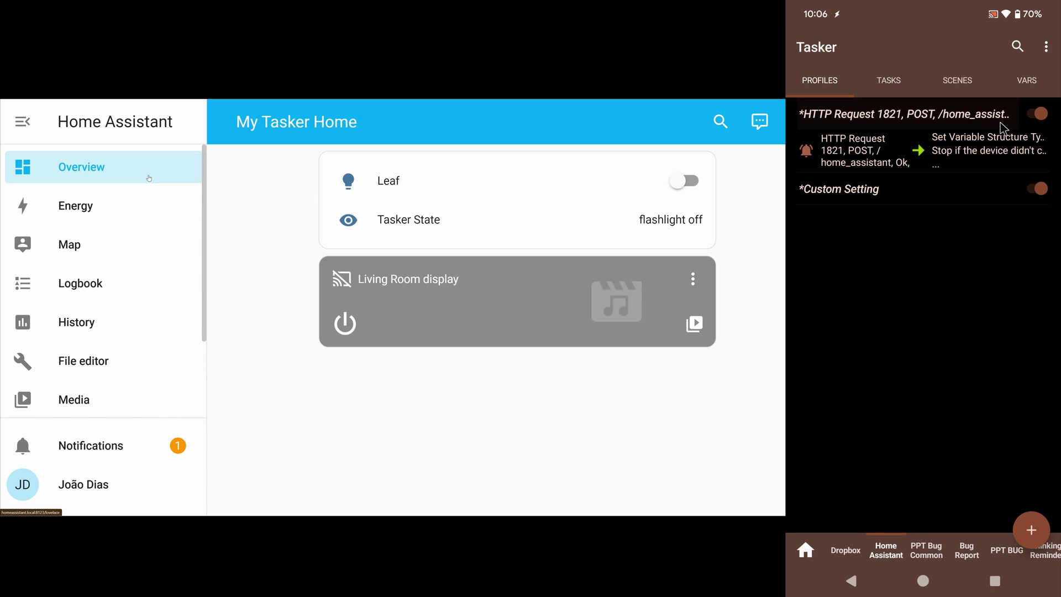
{"action": "left_click", "coordinate": [681, 186]}
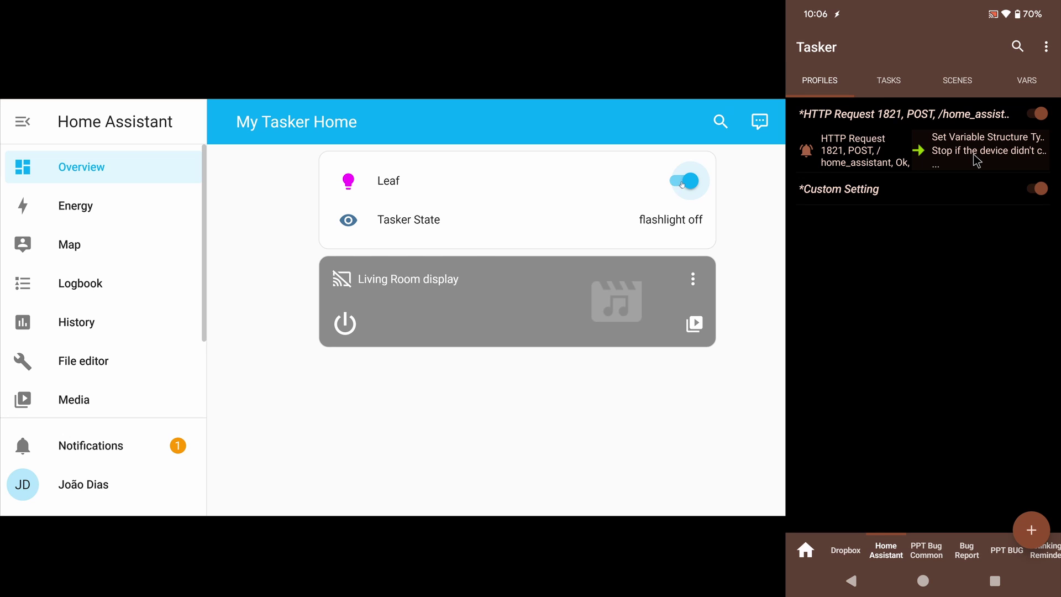
{"action": "left_click", "coordinate": [684, 184]}
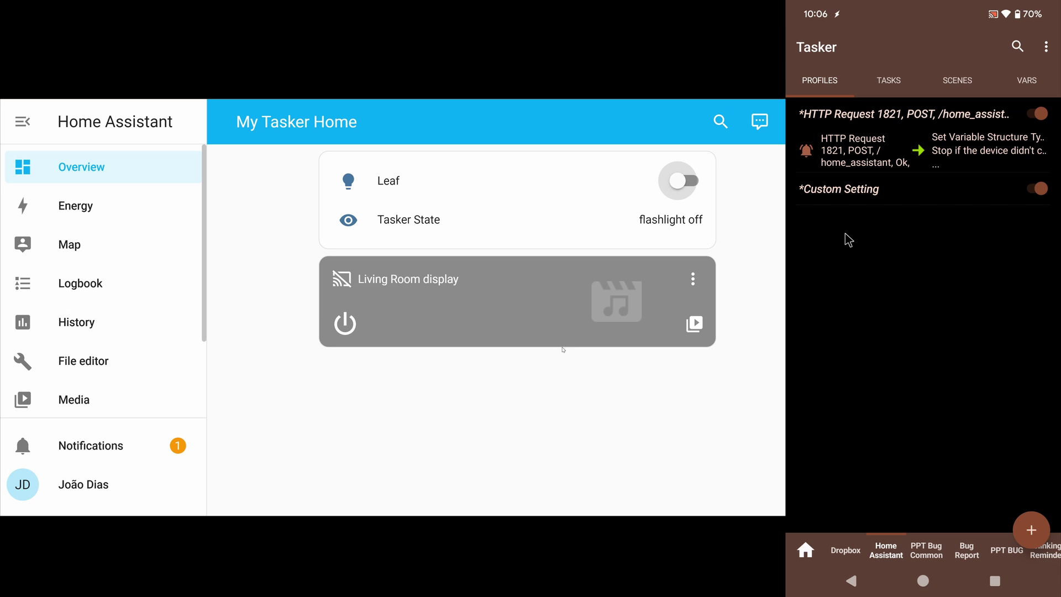
{"action": "left_click", "coordinate": [889, 93]}
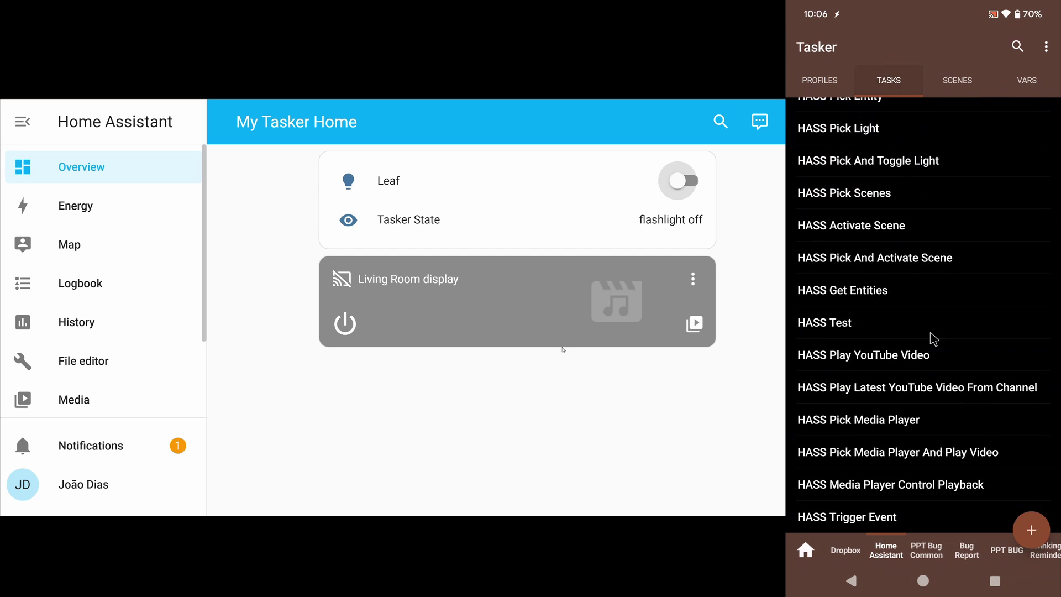
{"action": "scroll", "coordinate": [908, 264], "scroll_direction": "up", "scroll_amount": 3}
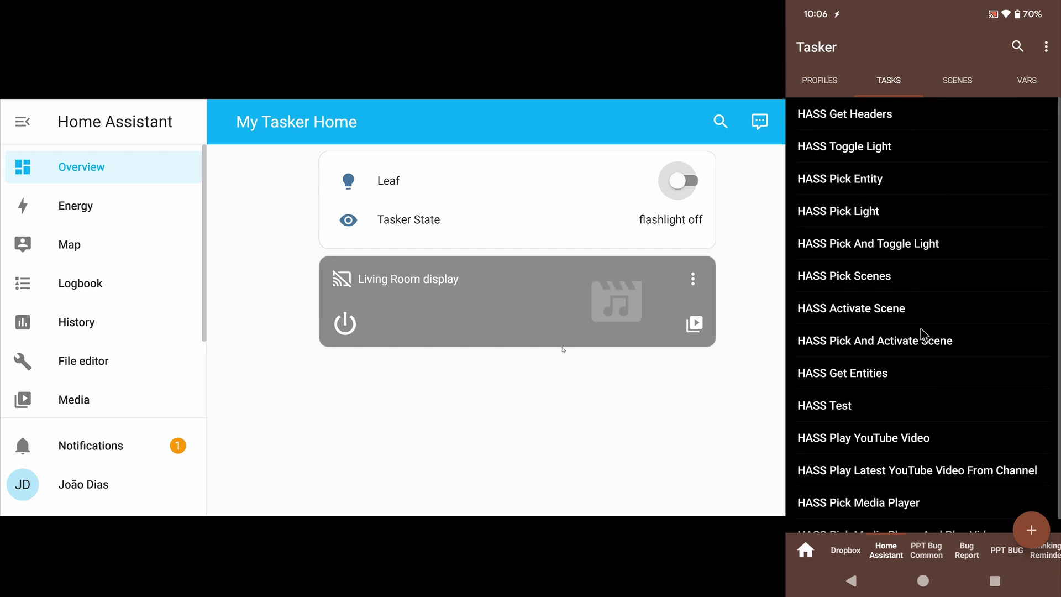
{"action": "left_click", "coordinate": [824, 85]}
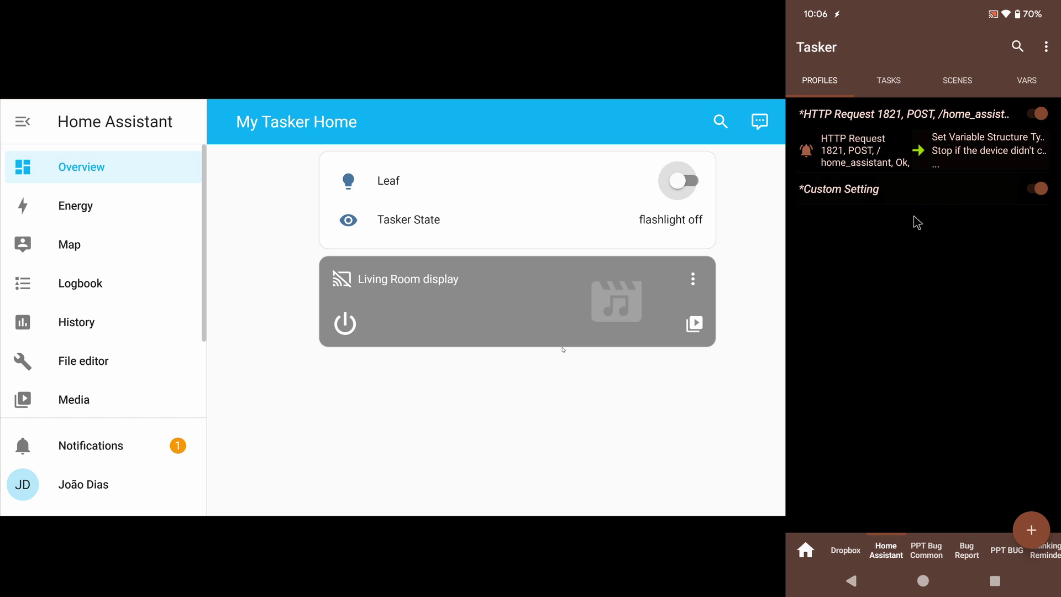